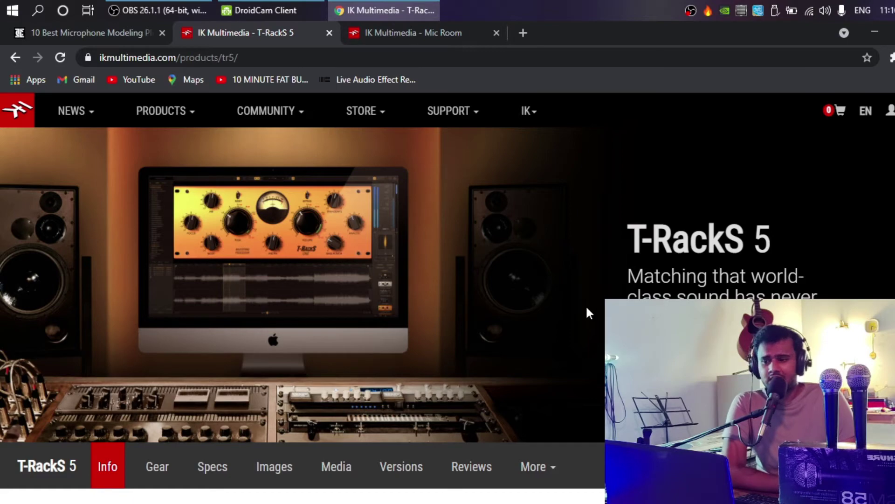
Look through the T-RackS 5 product page, from the header banner to the overview text and interface images.
{"action": "scroll", "coordinate": [589, 312], "scroll_direction": "down", "scroll_amount": 20}
{"action": "scroll", "coordinate": [588, 311], "scroll_direction": "up", "scroll_amount": 20}
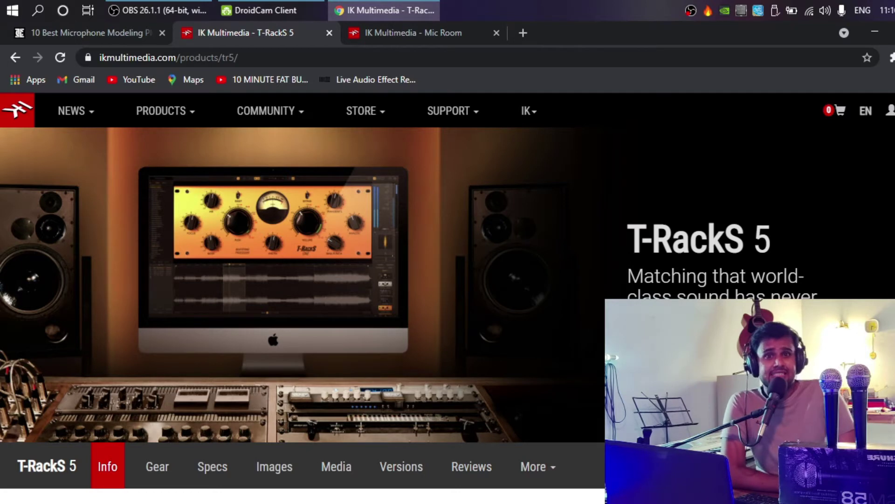
{"action": "scroll", "coordinate": [303, 308], "scroll_direction": "down", "scroll_amount": 4}
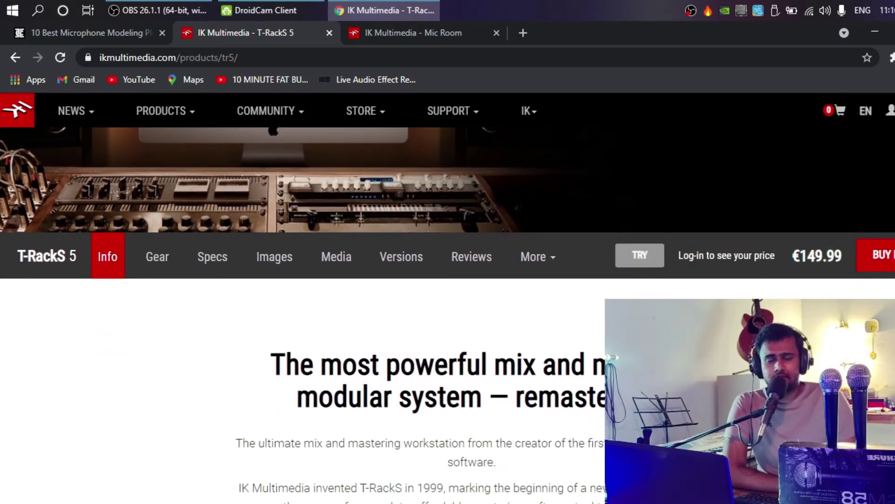
{"action": "scroll", "coordinate": [420, 327], "scroll_direction": "down", "scroll_amount": 10}
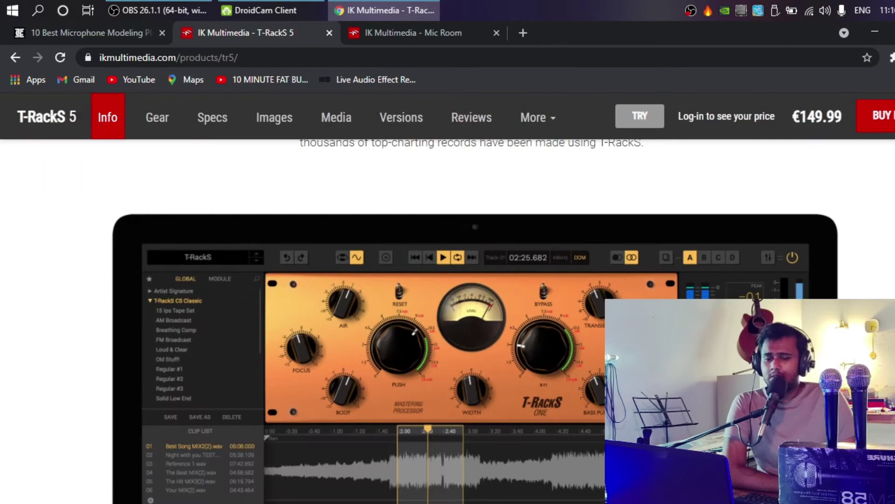
{"action": "scroll", "coordinate": [304, 299], "scroll_direction": "up", "scroll_amount": 15}
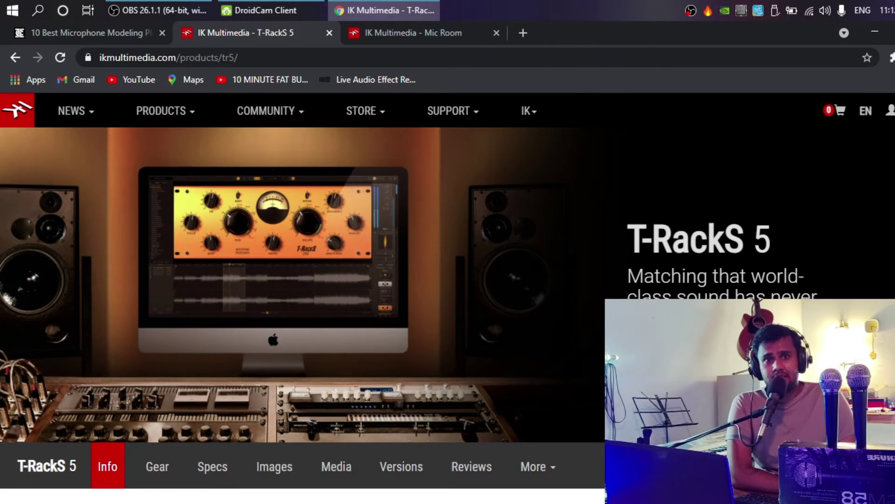
{"action": "scroll", "coordinate": [303, 298], "scroll_direction": "down", "scroll_amount": 10}
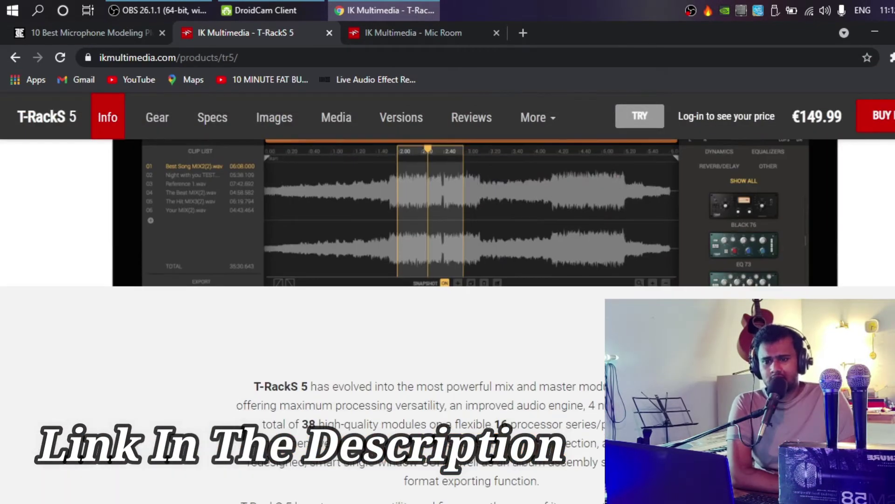
{"action": "scroll", "coordinate": [598, 388], "scroll_direction": "down", "scroll_amount": 4}
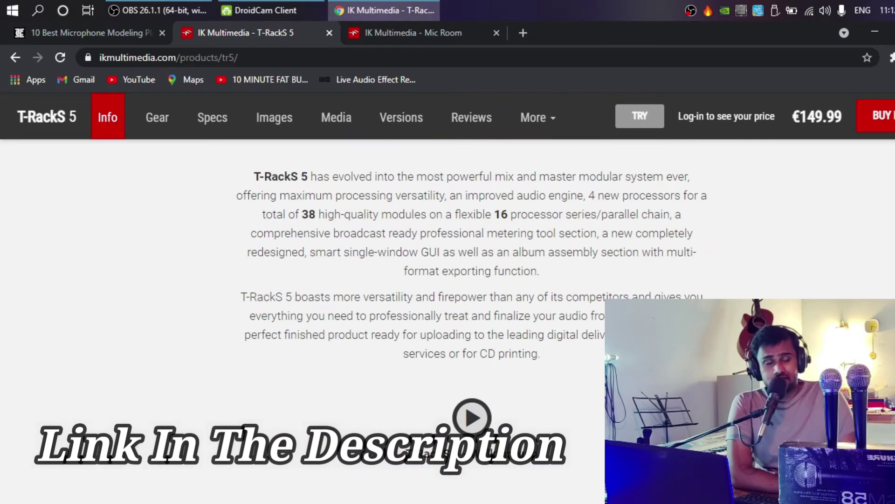
{"action": "scroll", "coordinate": [331, 307], "scroll_direction": "up", "scroll_amount": 5}
{"action": "scroll", "coordinate": [302, 334], "scroll_direction": "down", "scroll_amount": 2}
Switch to Ableton Live and expand the IK Multimedia folder within the VST3 plug-ins.
{"action": "left_click", "coordinate": [379, 34]}
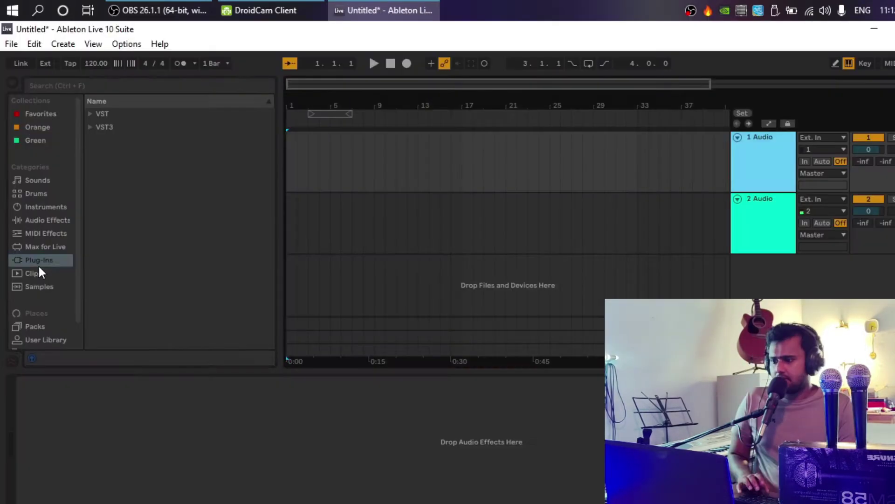
{"action": "left_click", "coordinate": [90, 127]}
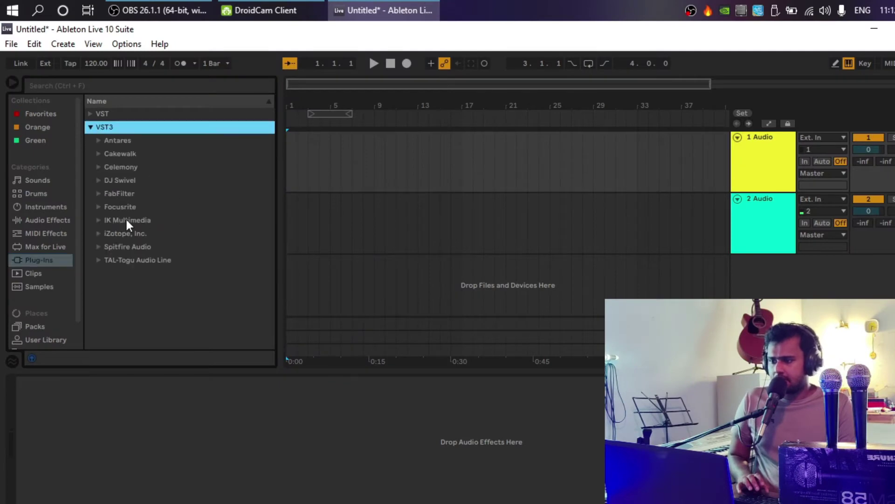
{"action": "left_click", "coordinate": [99, 222]}
{"action": "scroll", "coordinate": [186, 210], "scroll_direction": "down", "scroll_amount": 3}
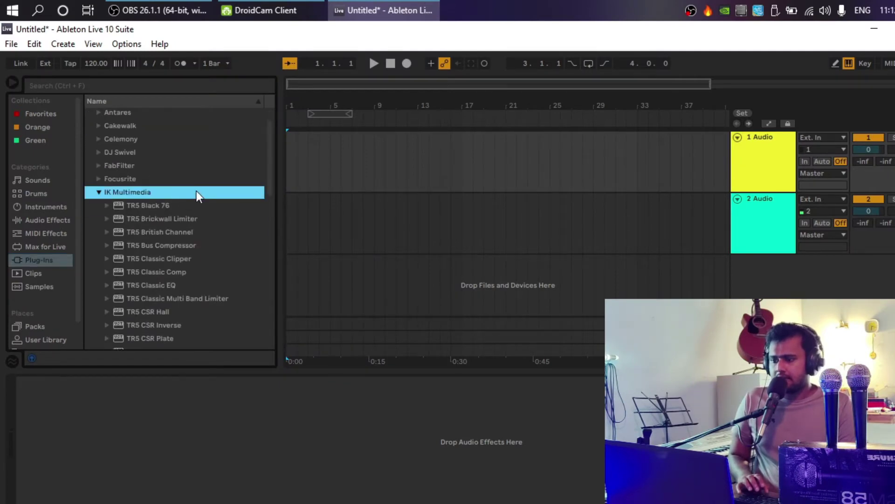
Look through the list of IK Multimedia TR5 plug-ins from TR5 Black 76 to TR5 White Channel.
{"action": "scroll", "coordinate": [203, 196], "scroll_direction": "down", "scroll_amount": 3}
{"action": "scroll", "coordinate": [190, 192], "scroll_direction": "down", "scroll_amount": 10}
{"action": "scroll", "coordinate": [186, 200], "scroll_direction": "up", "scroll_amount": 10}
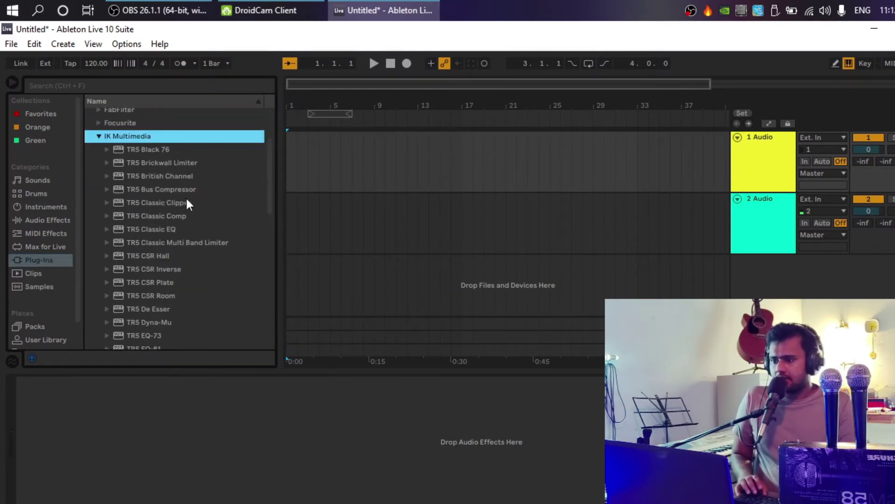
{"action": "scroll", "coordinate": [197, 177], "scroll_direction": "down", "scroll_amount": 15}
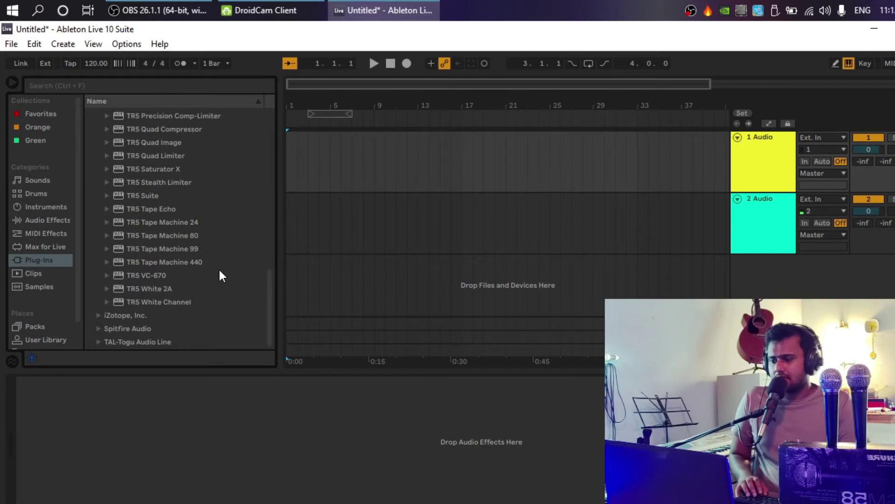
{"action": "scroll", "coordinate": [217, 277], "scroll_direction": "up", "scroll_amount": 3}
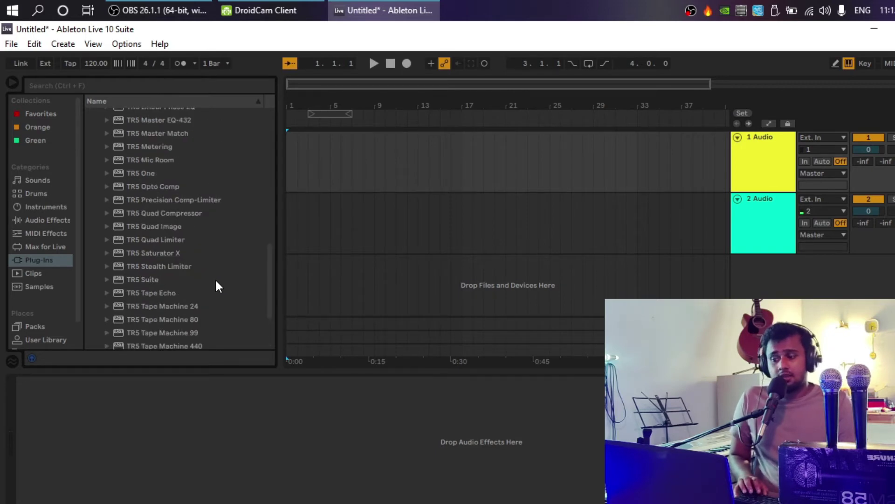
{"action": "scroll", "coordinate": [216, 283], "scroll_direction": "up", "scroll_amount": 8}
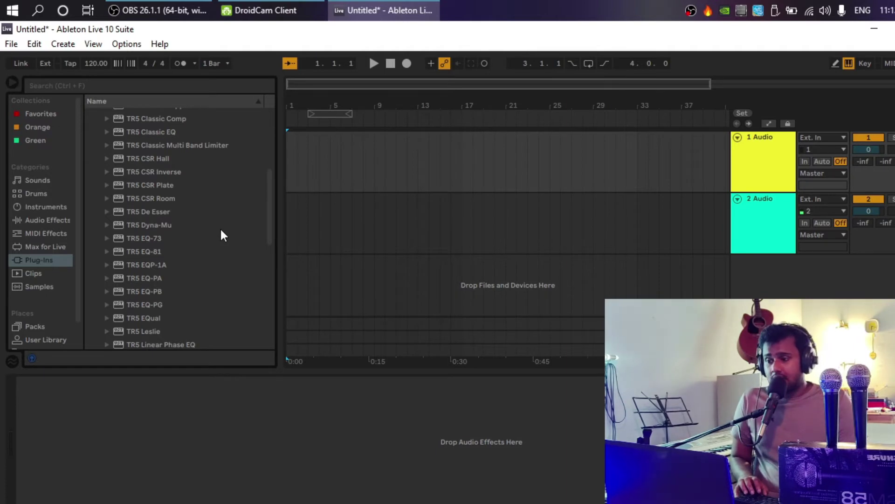
{"action": "scroll", "coordinate": [220, 228], "scroll_direction": "up", "scroll_amount": 3}
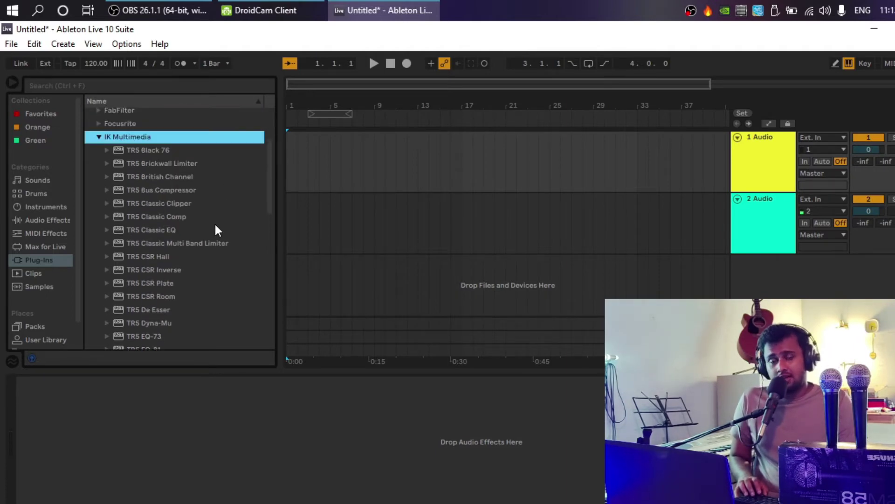
{"action": "scroll", "coordinate": [212, 228], "scroll_direction": "down", "scroll_amount": 10}
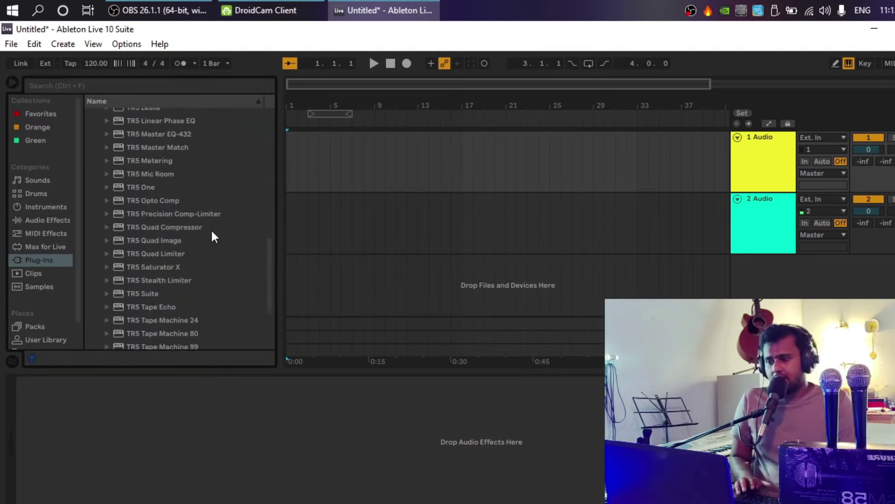
{"action": "scroll", "coordinate": [214, 236], "scroll_direction": "down", "scroll_amount": 3}
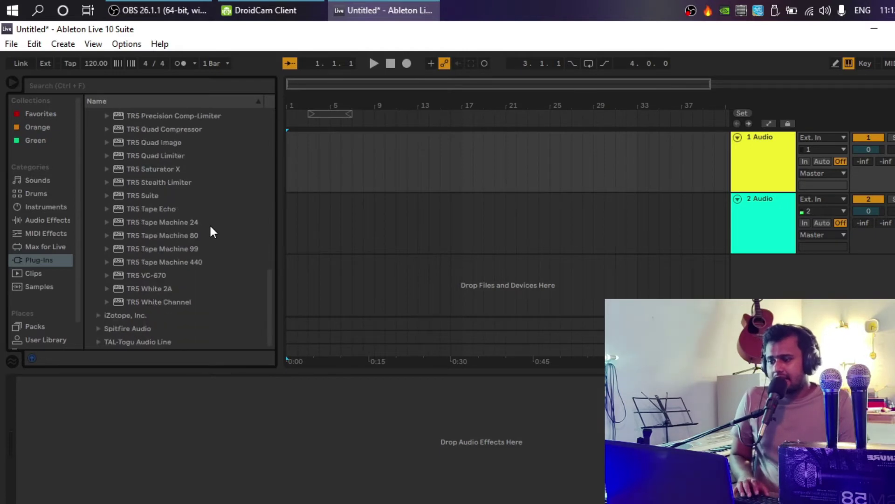
{"action": "scroll", "coordinate": [211, 227], "scroll_direction": "up", "scroll_amount": 3}
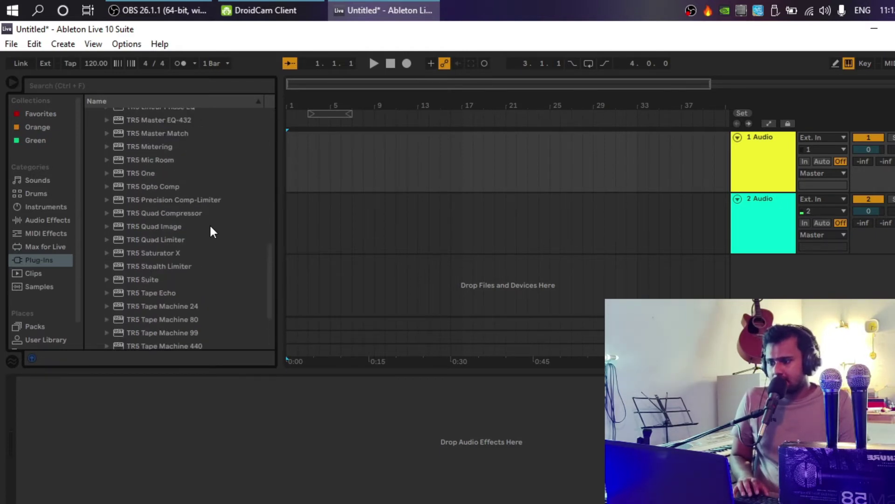
Load TR5 Mic Room onto the 1 Audio track and view its list of presets.
{"action": "left_click_drag", "start_coordinate": [158, 160], "coordinate": [343, 161]}
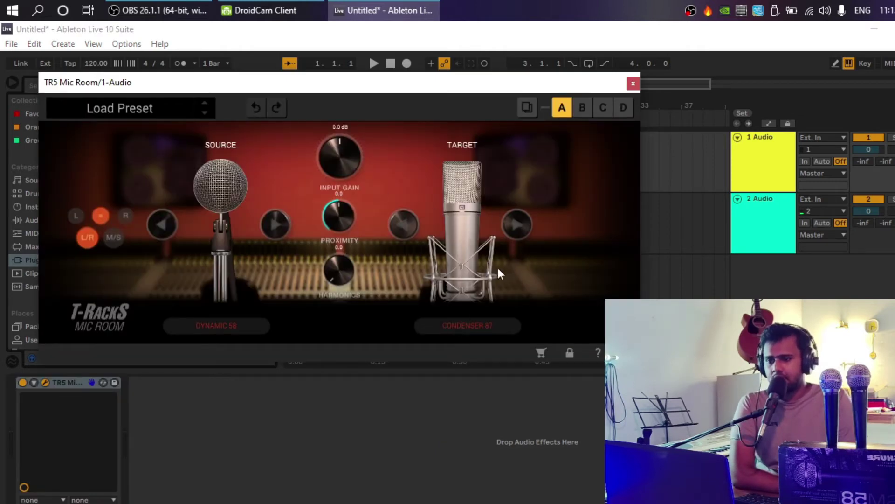
{"action": "left_click", "coordinate": [172, 108]}
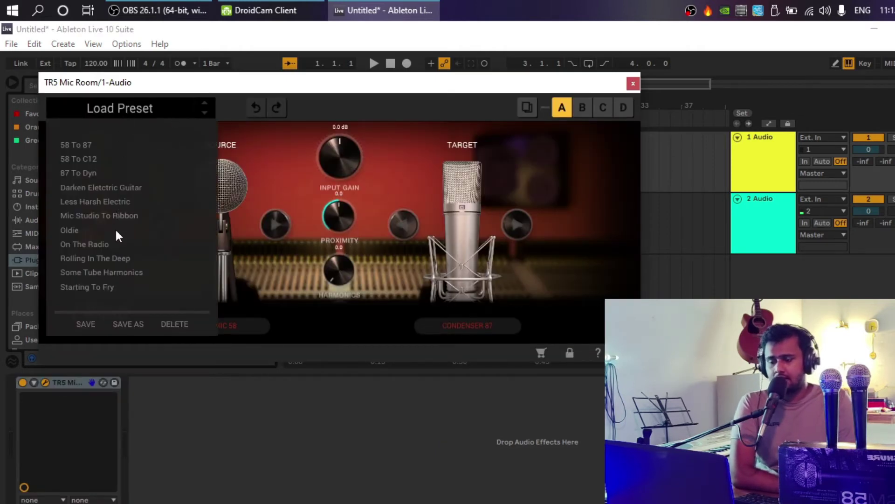
{"action": "left_click", "coordinate": [309, 88]}
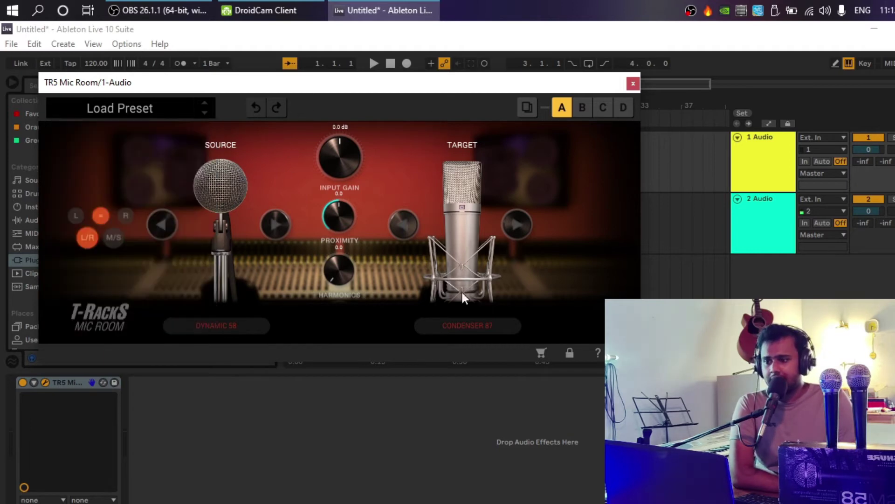
Set the target microphone to Dynamic 57, and advance through the models one at a time to Condenser 12.
{"action": "left_click", "coordinate": [468, 329]}
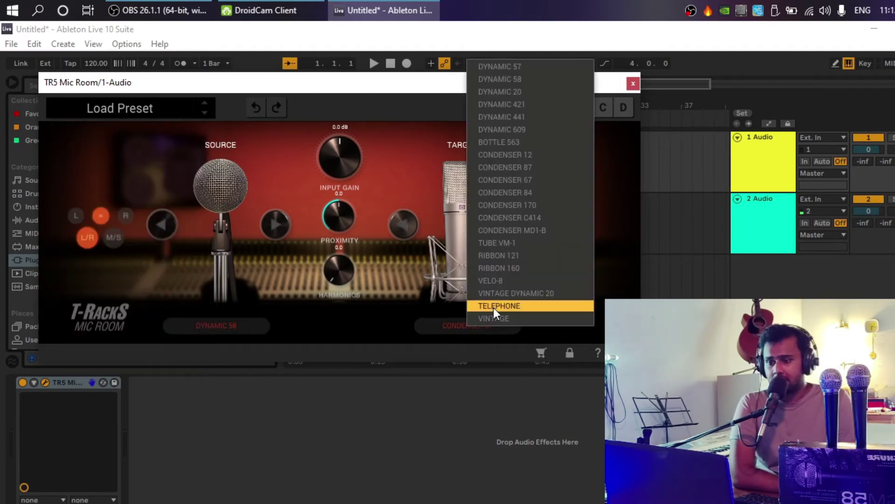
{"action": "left_click", "coordinate": [527, 70]}
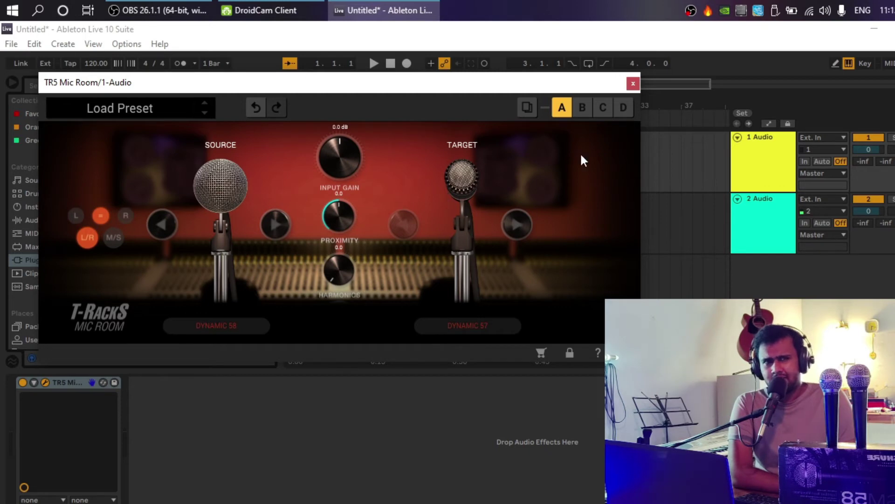
{"action": "left_click", "coordinate": [514, 225]}
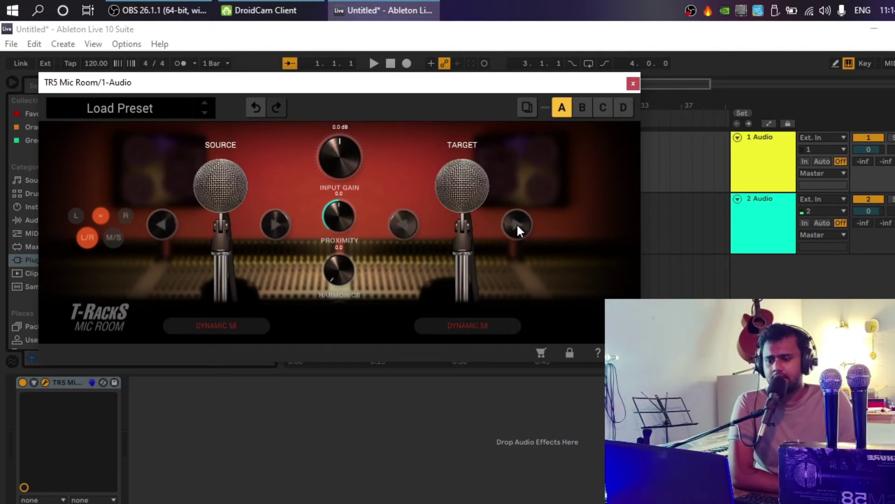
{"action": "left_click", "coordinate": [517, 223]}
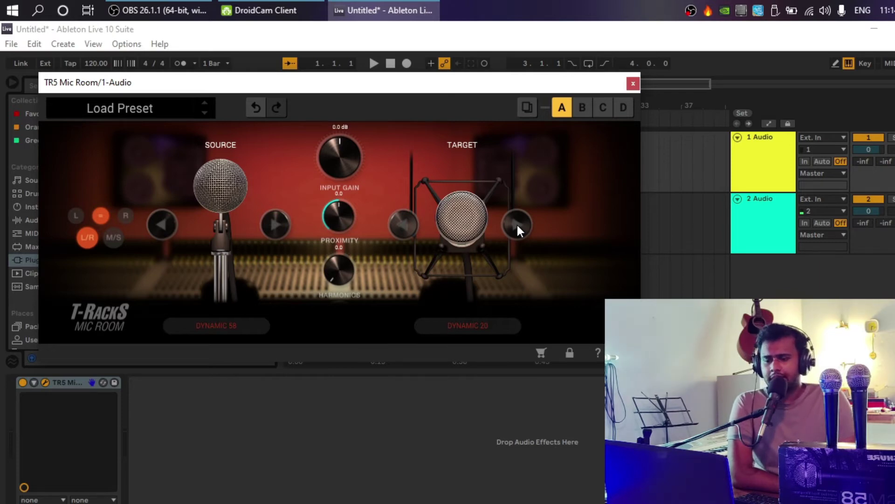
{"action": "left_click", "coordinate": [517, 224]}
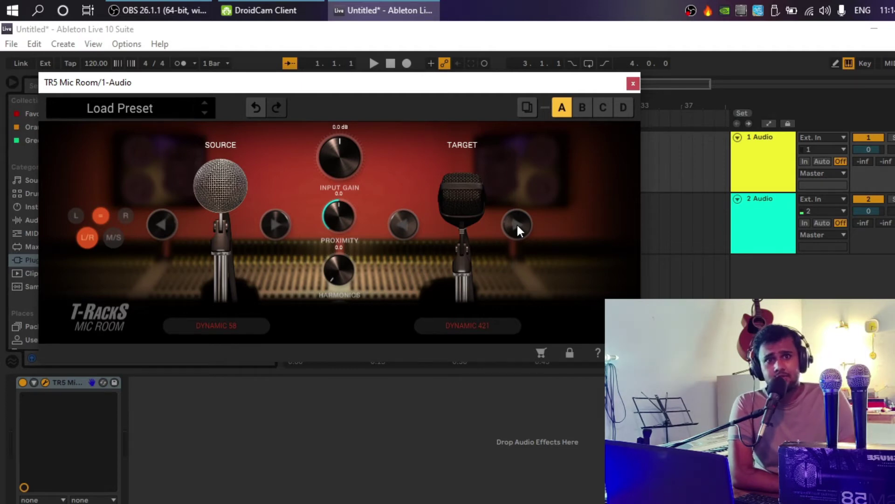
{"action": "left_click", "coordinate": [516, 223]}
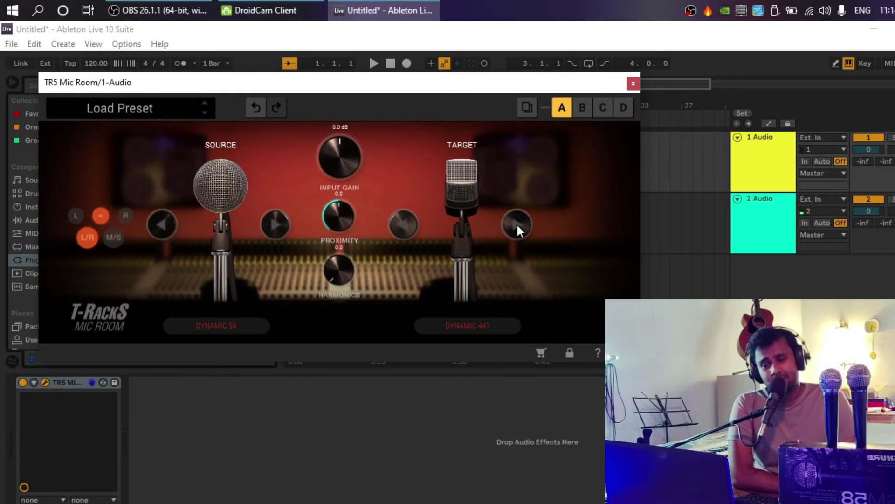
{"action": "left_click", "coordinate": [517, 224]}
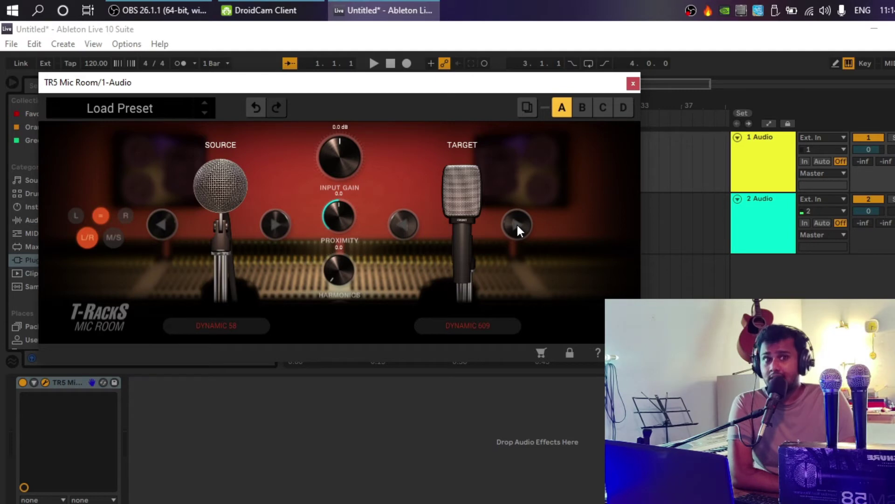
{"action": "left_click", "coordinate": [517, 224]}
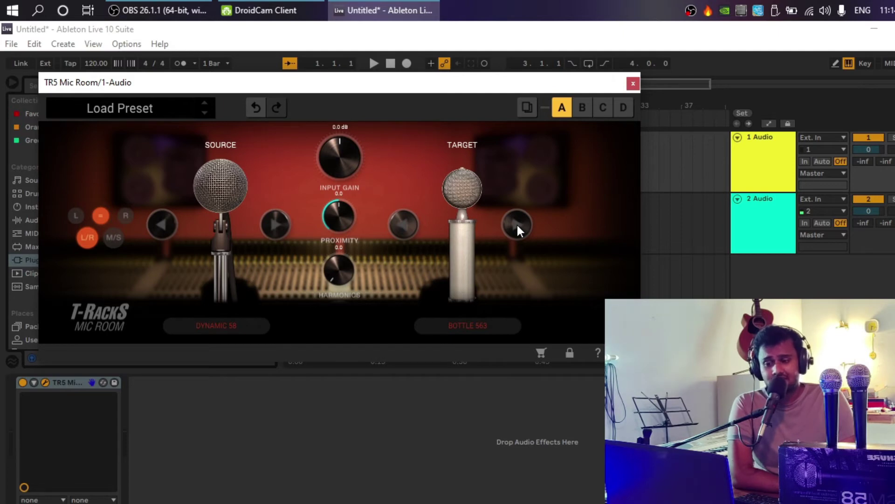
{"action": "left_click", "coordinate": [517, 225]}
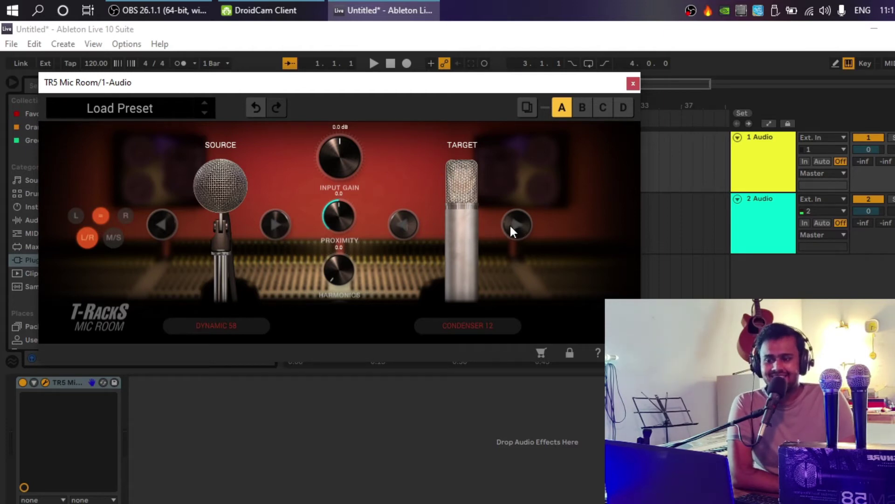
Reposition the Mic Room window and advance the target microphone one model at a time to Condenser C414.
{"action": "left_click_drag", "start_coordinate": [480, 88], "coordinate": [538, 96]}
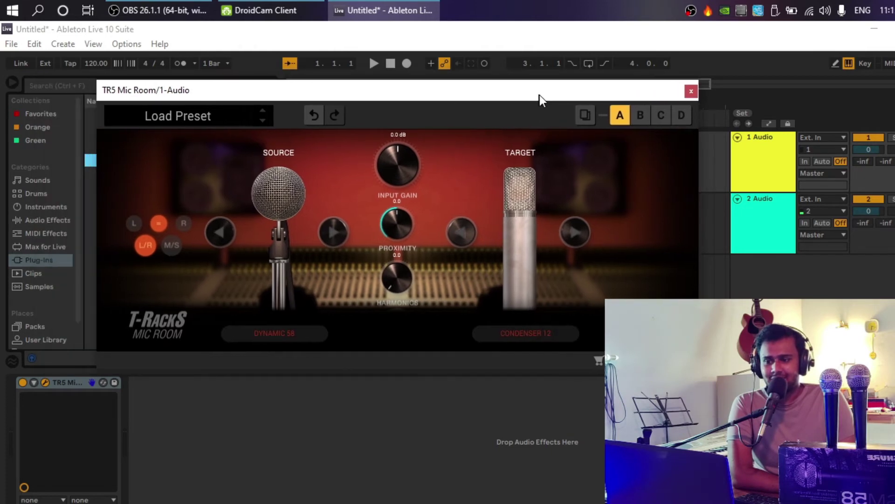
{"action": "left_click", "coordinate": [577, 236]}
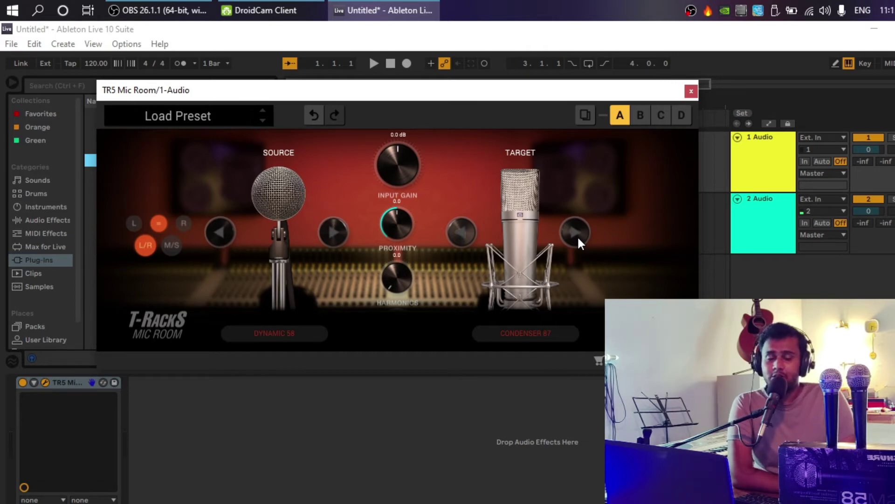
{"action": "left_click", "coordinate": [578, 236]}
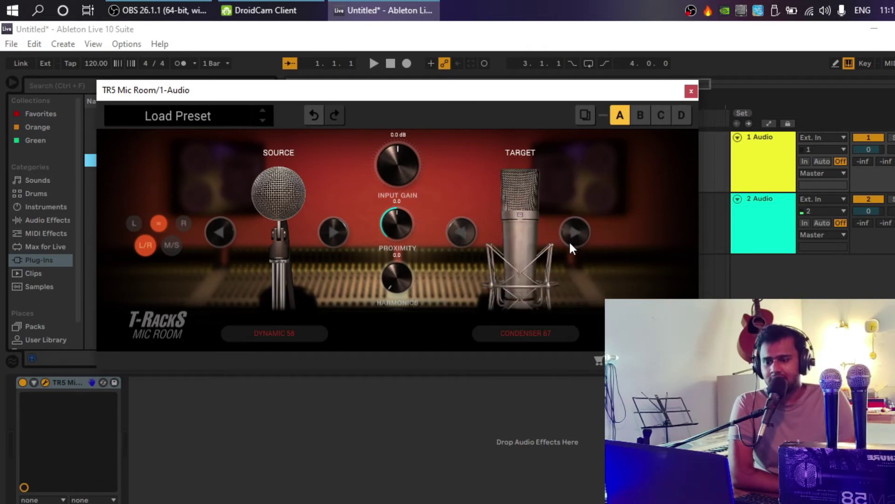
{"action": "left_click", "coordinate": [577, 233]}
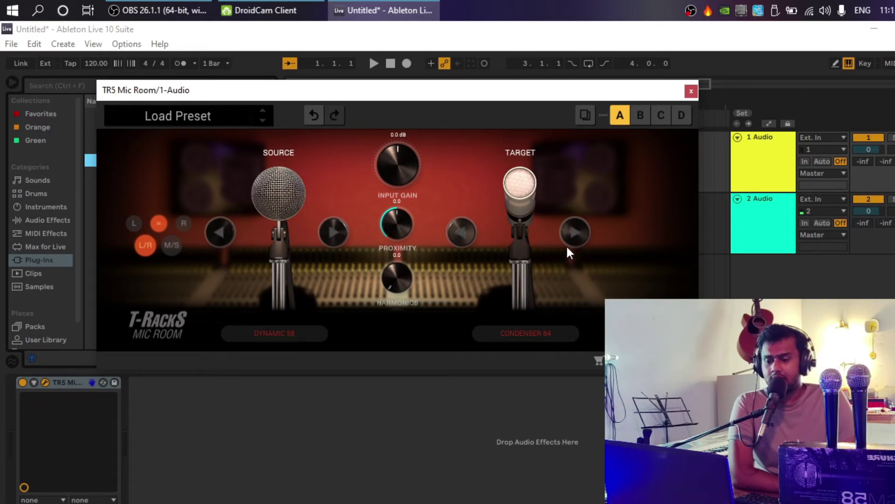
{"action": "left_click", "coordinate": [573, 242]}
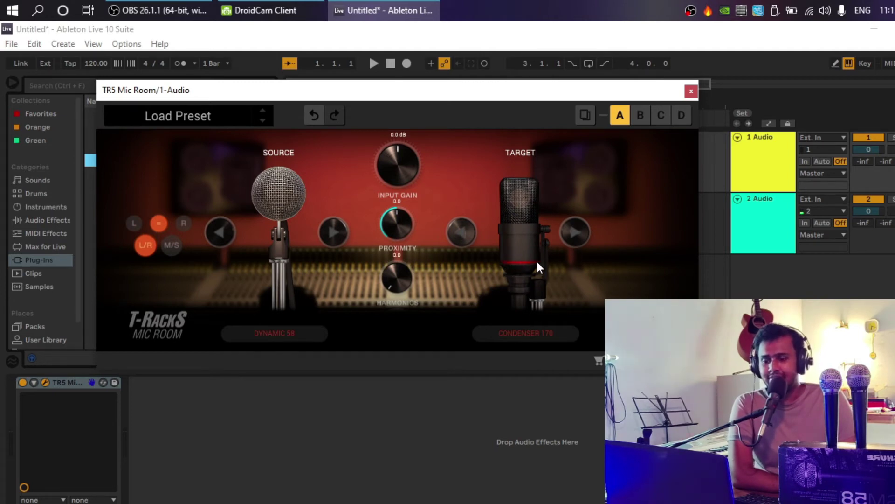
{"action": "left_click", "coordinate": [574, 240]}
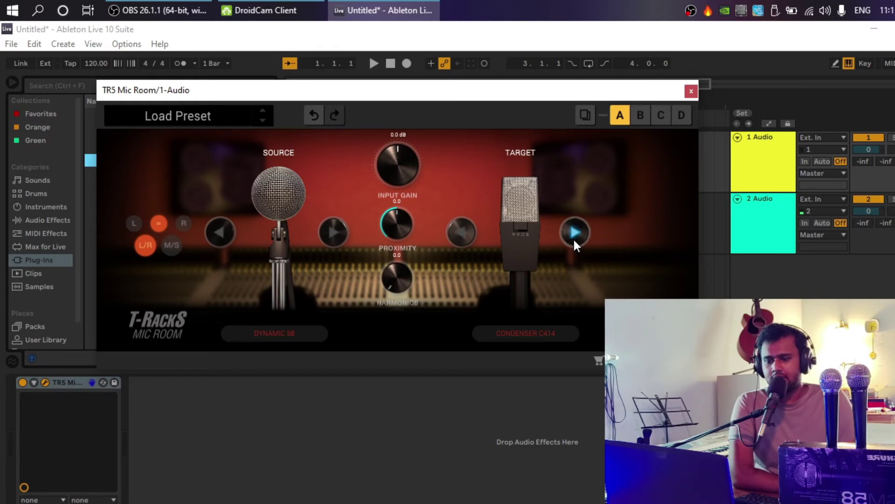
Advance the target microphone one model at a time from Condenser C414 through Ribbon 160, Velo-8 and Telephone to Vintage.
{"action": "left_click", "coordinate": [574, 240]}
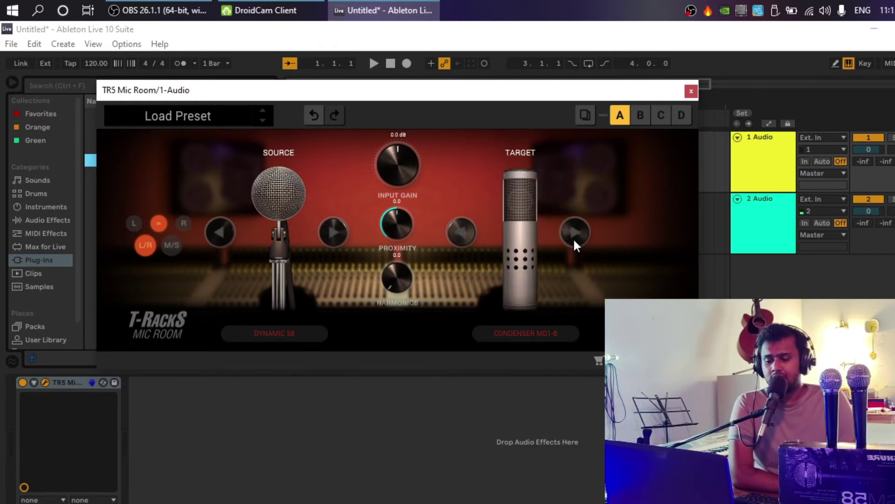
{"action": "left_click", "coordinate": [574, 240]}
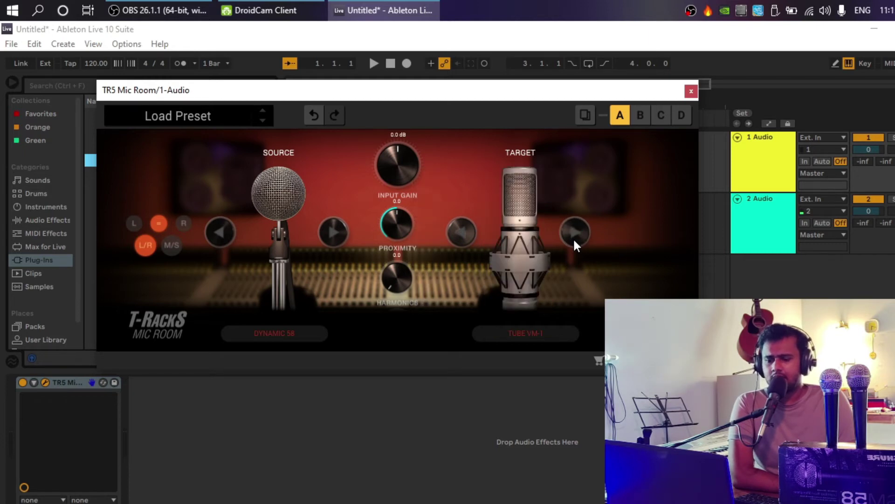
{"action": "left_click", "coordinate": [575, 241]}
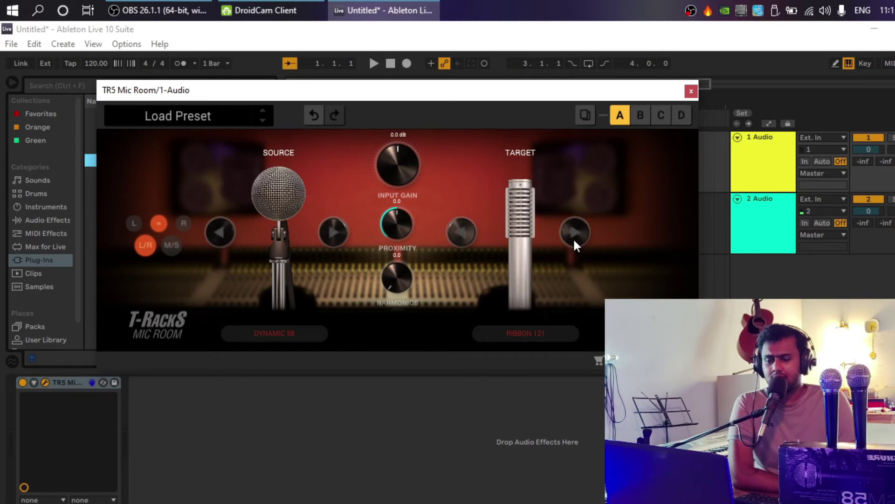
{"action": "left_click", "coordinate": [575, 241]}
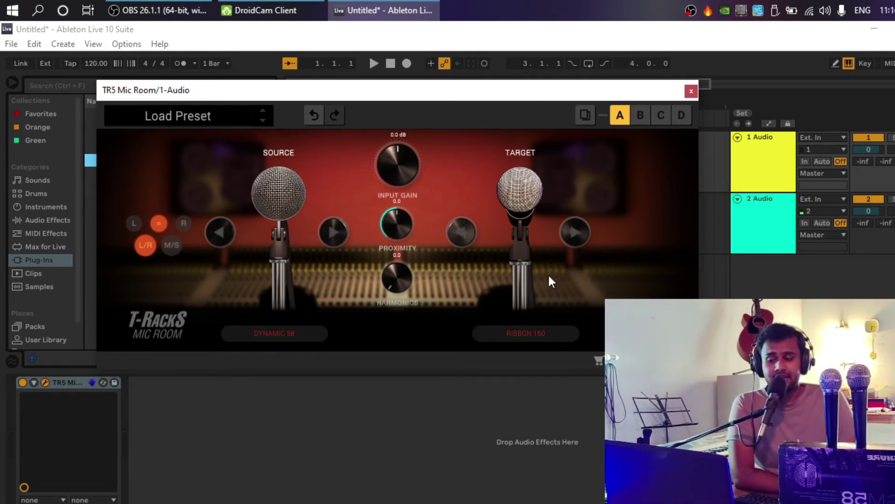
{"action": "left_click", "coordinate": [576, 232]}
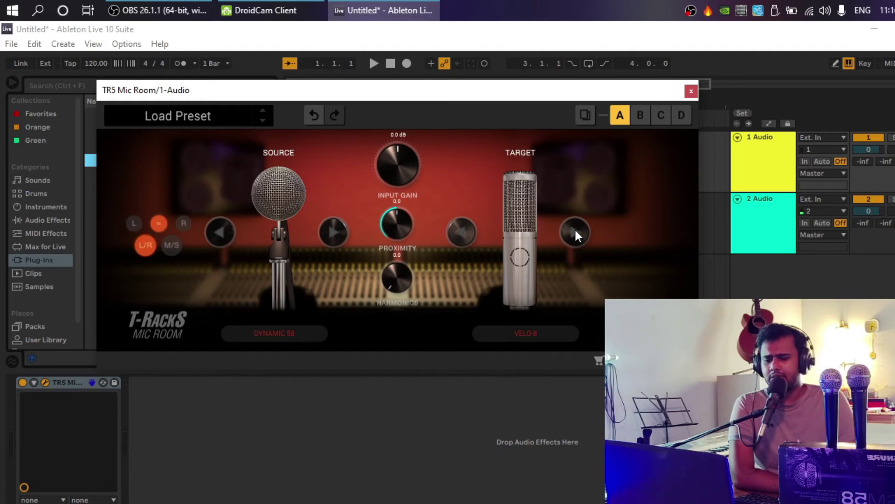
{"action": "left_click", "coordinate": [575, 232]}
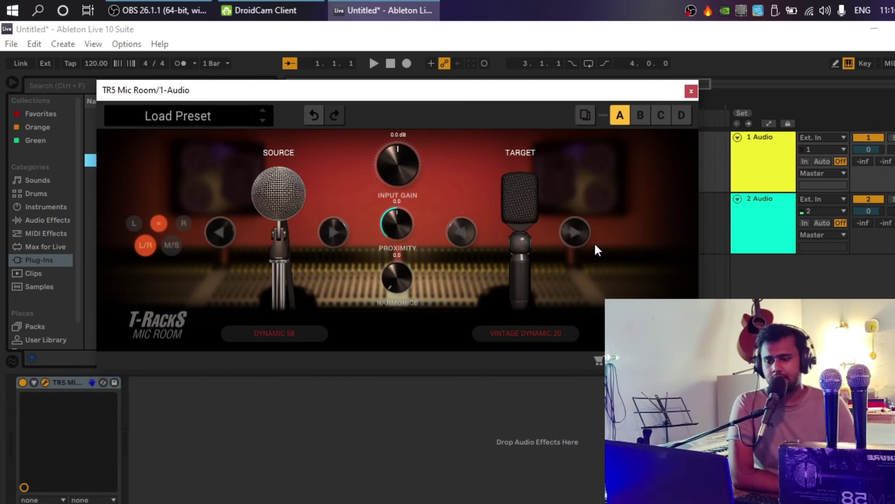
{"action": "left_click", "coordinate": [578, 233]}
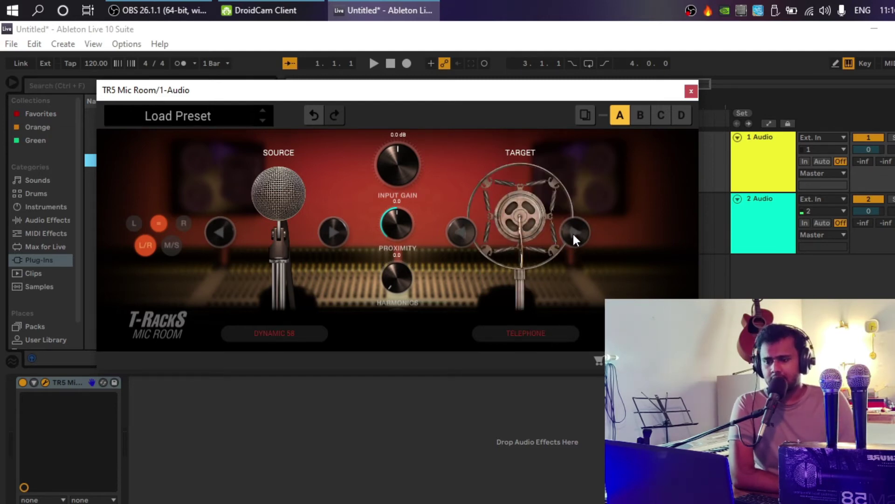
{"action": "left_click", "coordinate": [572, 232]}
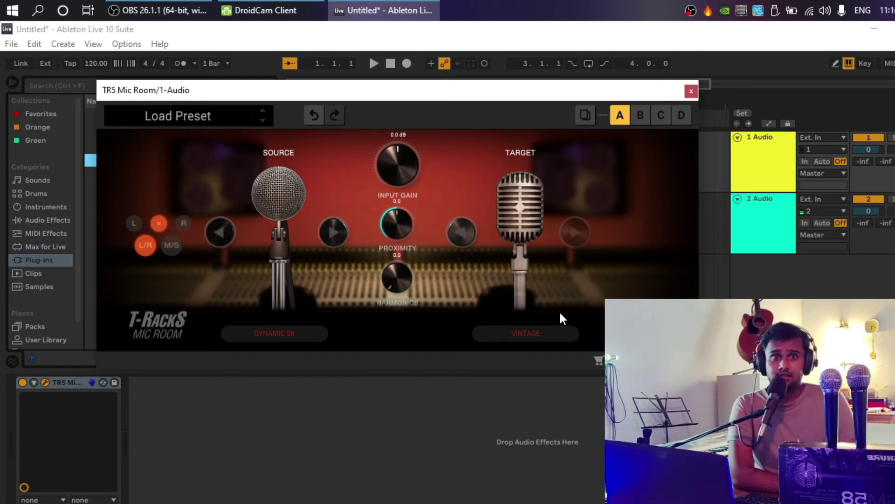
Switch the target microphone to Condenser 12 and move the Mic Room window slightly lower.
{"action": "left_click", "coordinate": [519, 329]}
{"action": "left_click", "coordinate": [460, 156]}
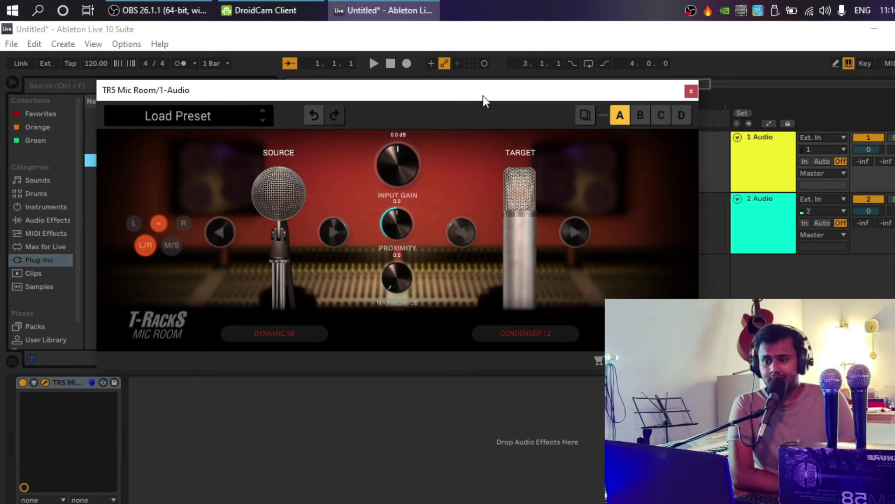
{"action": "left_click_drag", "start_coordinate": [483, 96], "coordinate": [489, 136]}
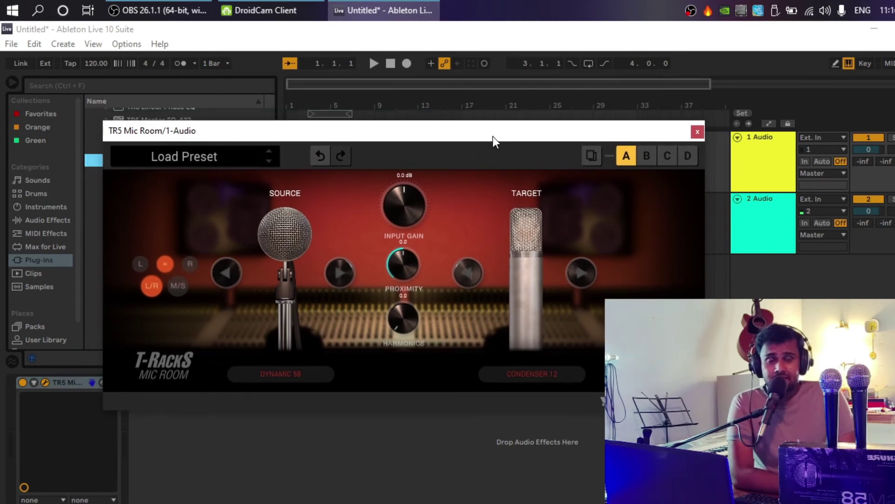
Choose Vintage as the target microphone from the model list and reposition the Mic Room window.
{"action": "left_click", "coordinate": [549, 372]}
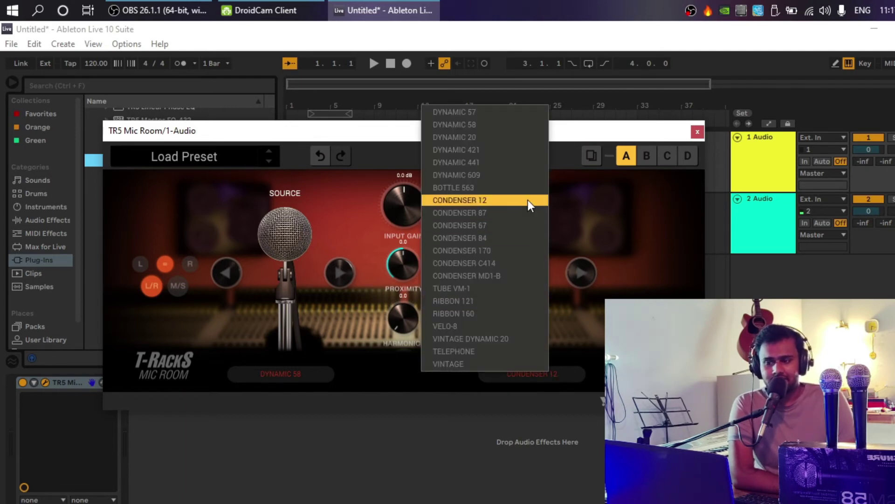
{"action": "left_click", "coordinate": [461, 365]}
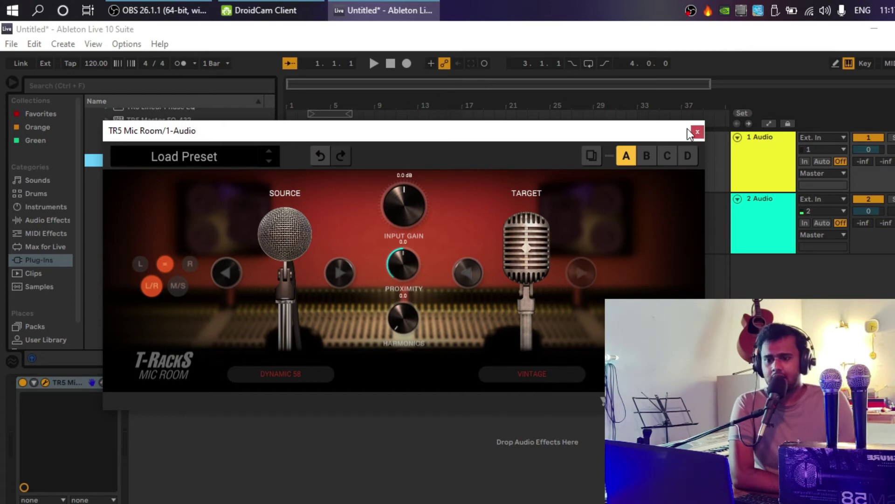
{"action": "mouse_move", "coordinate": [600, 135]}
{"action": "left_mouse_down"}
{"action": "mouse_move", "coordinate": [617, 130]}
{"action": "mouse_move", "coordinate": [603, 127]}
{"action": "left_mouse_up"}
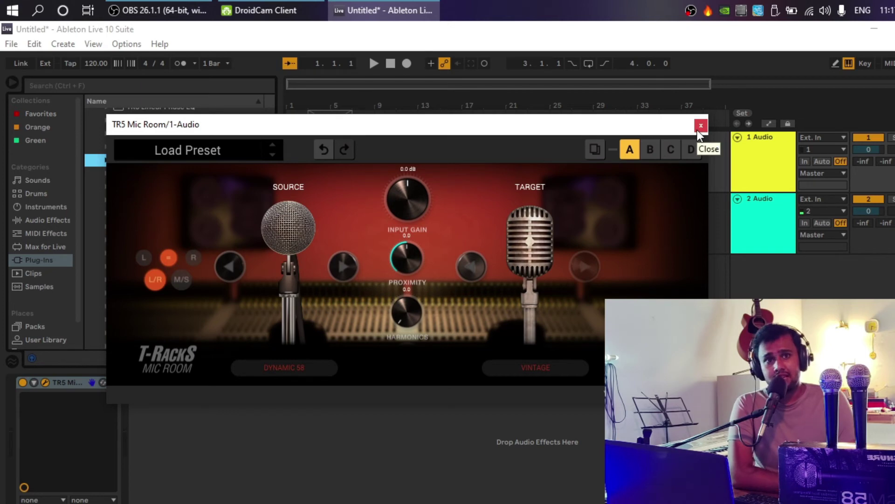
{"action": "left_click_drag", "start_coordinate": [569, 123], "coordinate": [588, 142]}
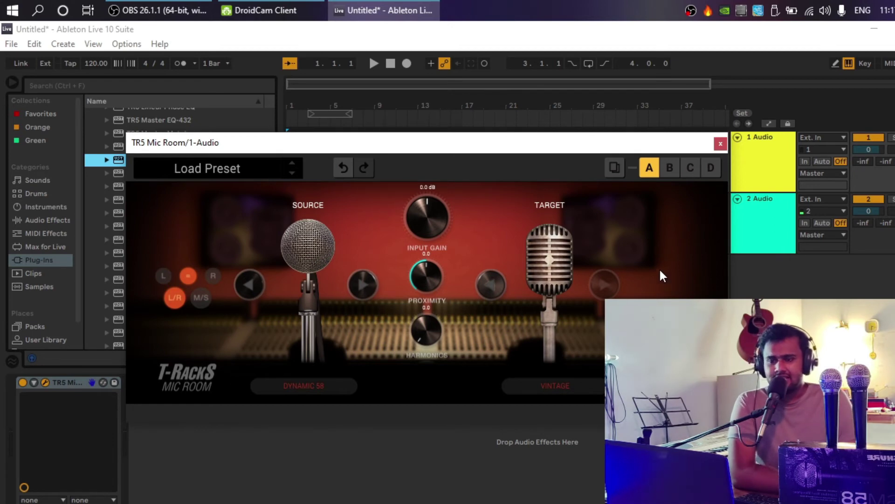
Delete the yellow audio track and record a vocal take on the remaining audio track.
{"action": "key", "text": "Delete"}
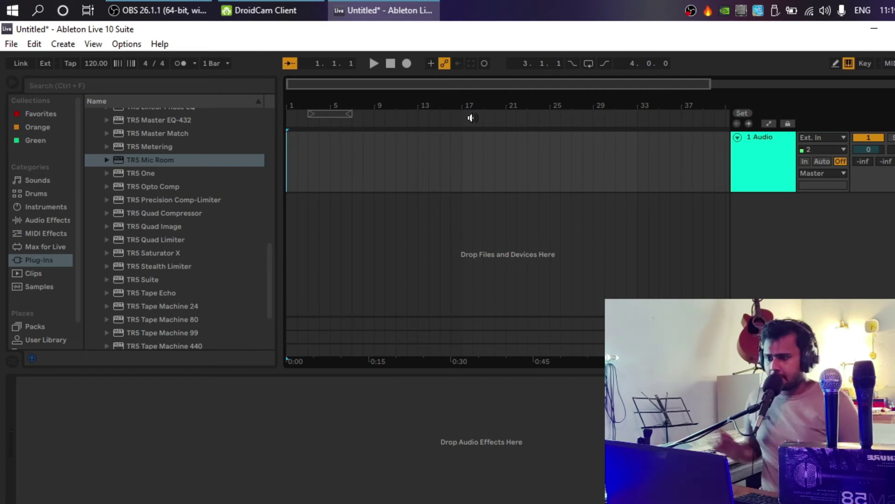
{"action": "left_click", "coordinate": [297, 165]}
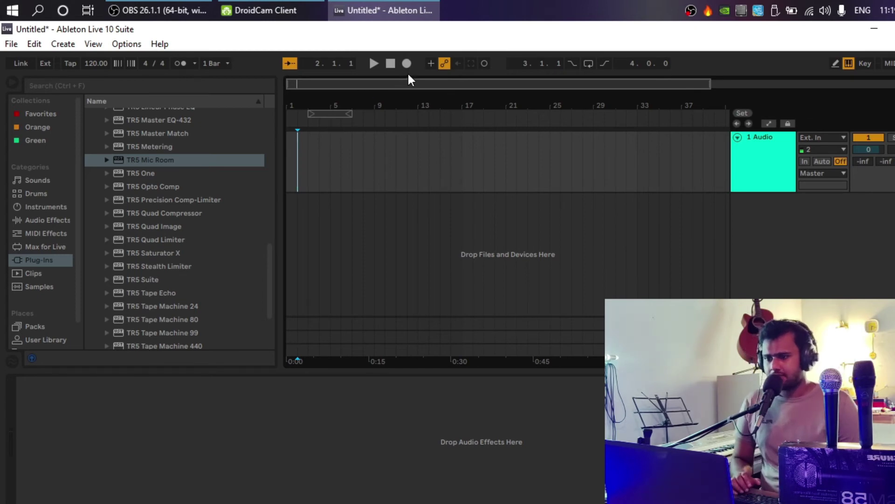
{"action": "left_click", "coordinate": [406, 66]}
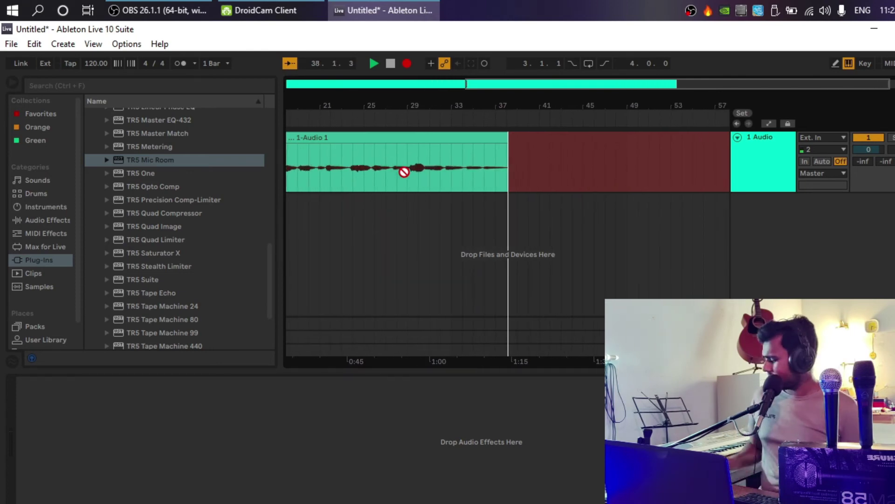
{"action": "key", "text": "space"}
{"action": "key", "text": "minus"}
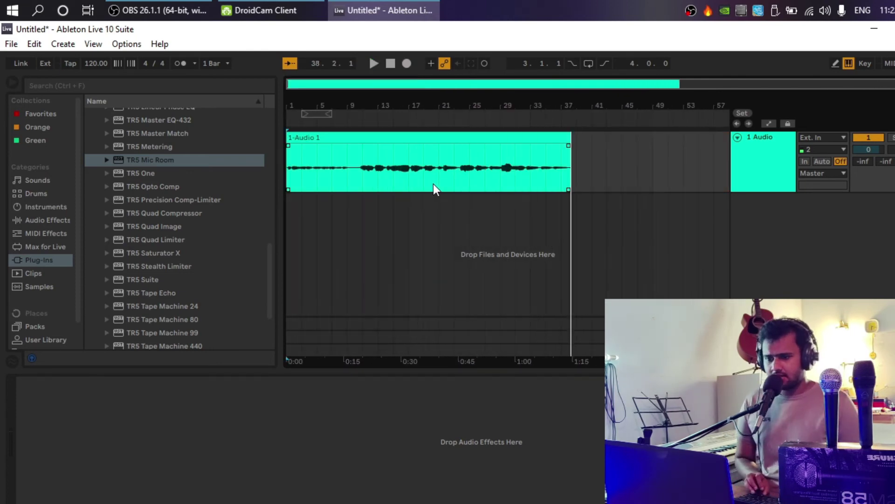
Trim the quiet opening off the recorded clip and set Mic Room's target microphone to Condenser 12.
{"action": "left_click", "coordinate": [357, 170]}
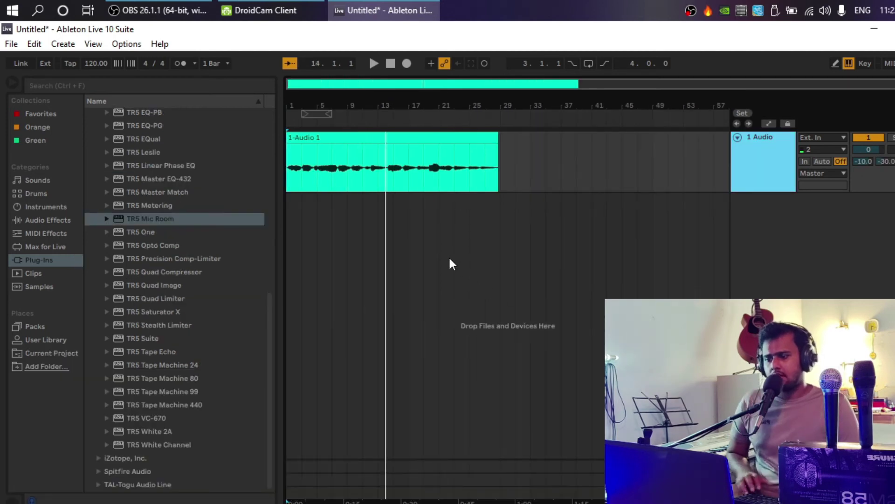
{"action": "left_click", "coordinate": [366, 137]}
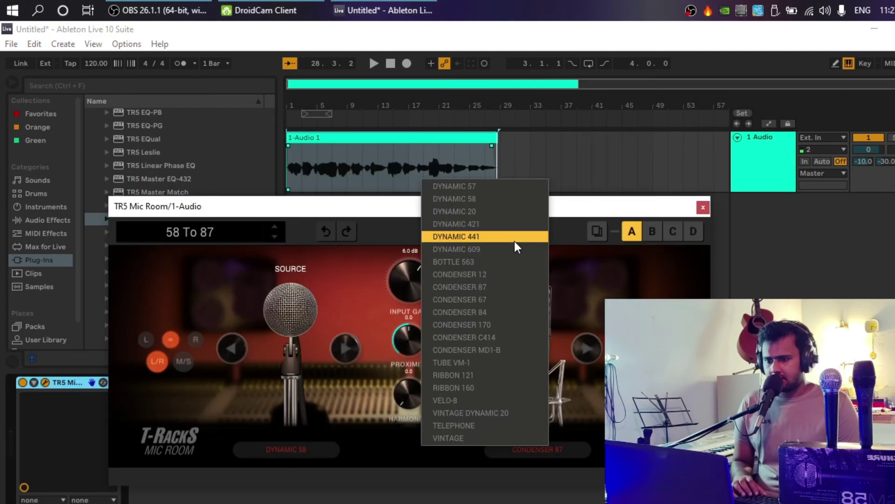
{"action": "left_click", "coordinate": [513, 277]}
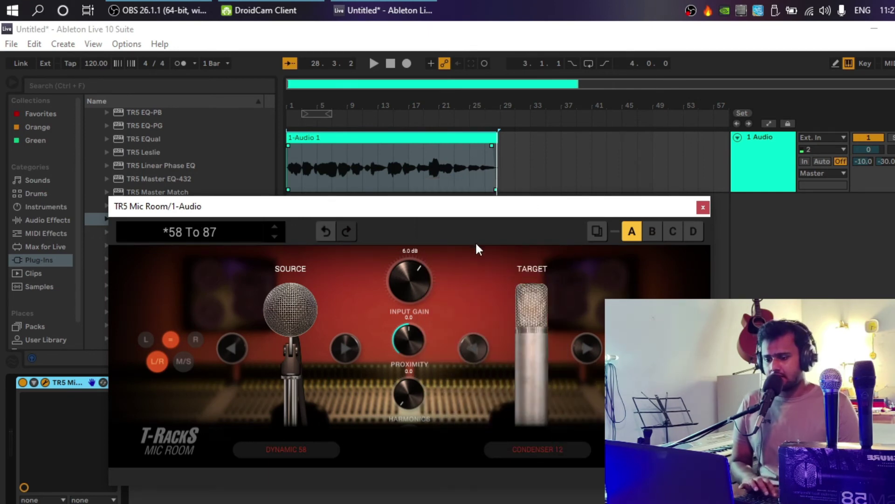
Play part of the recorded clip from its start through the Dynamic 58 to Condenser 12 model.
{"action": "left_click", "coordinate": [288, 157]}
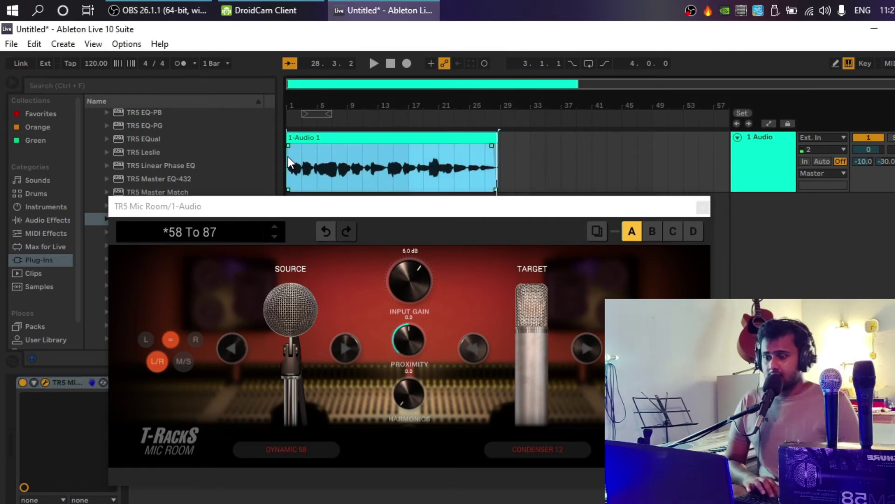
{"action": "key", "text": "space"}
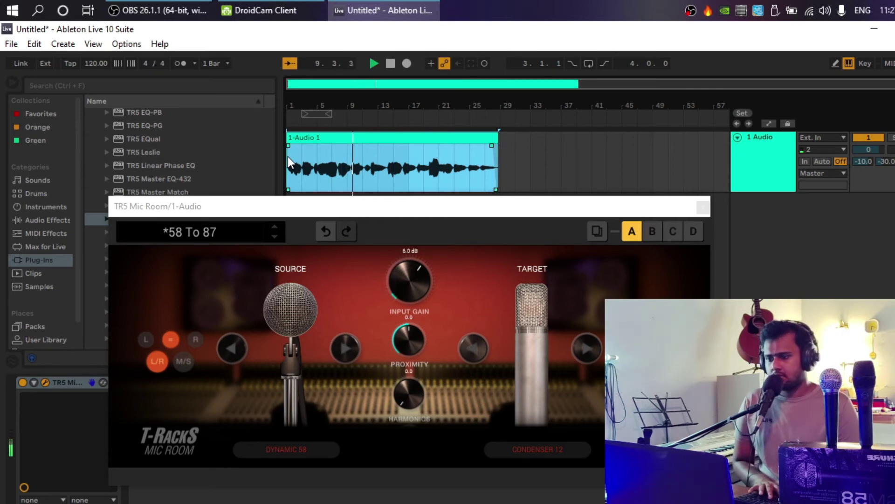
{"action": "key", "text": "space"}
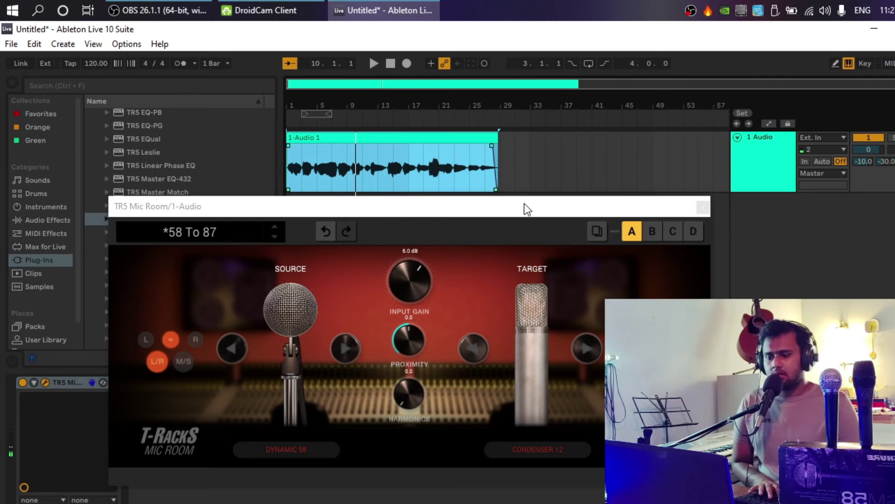
Load the 58 To C12 preset in Mic Room and close the plug-in window.
{"action": "left_click", "coordinate": [207, 232]}
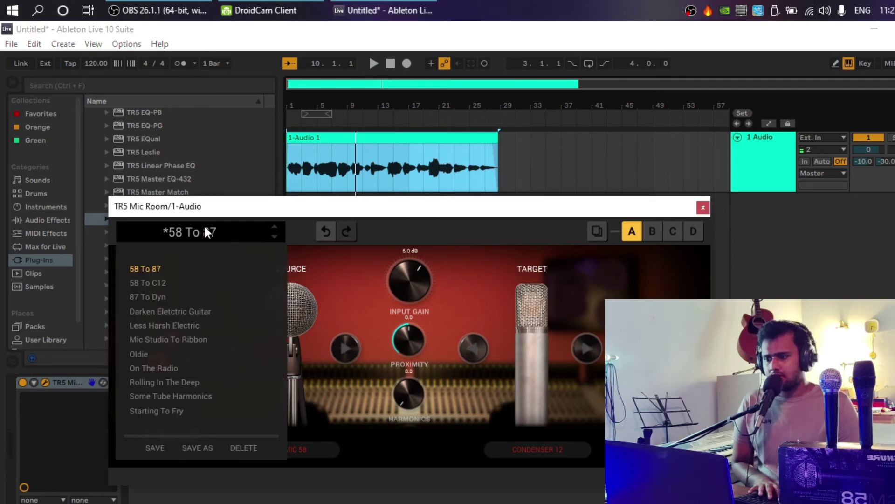
{"action": "left_click", "coordinate": [141, 284]}
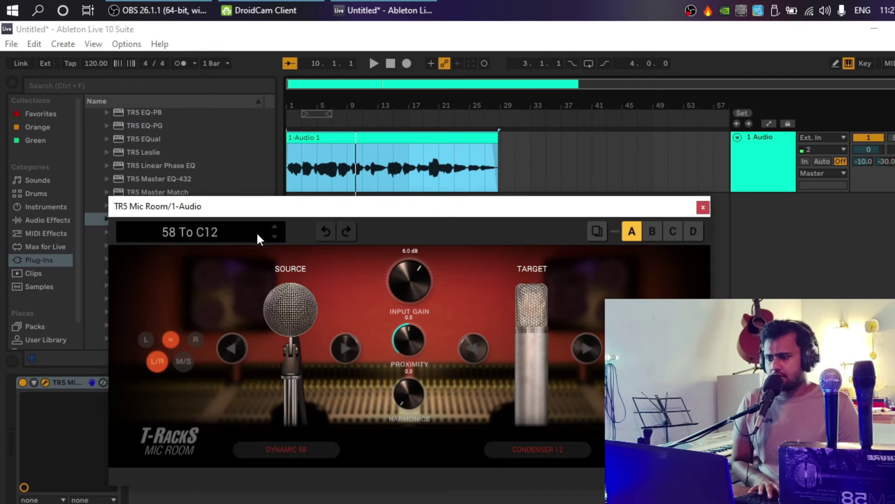
{"action": "left_click", "coordinate": [703, 207]}
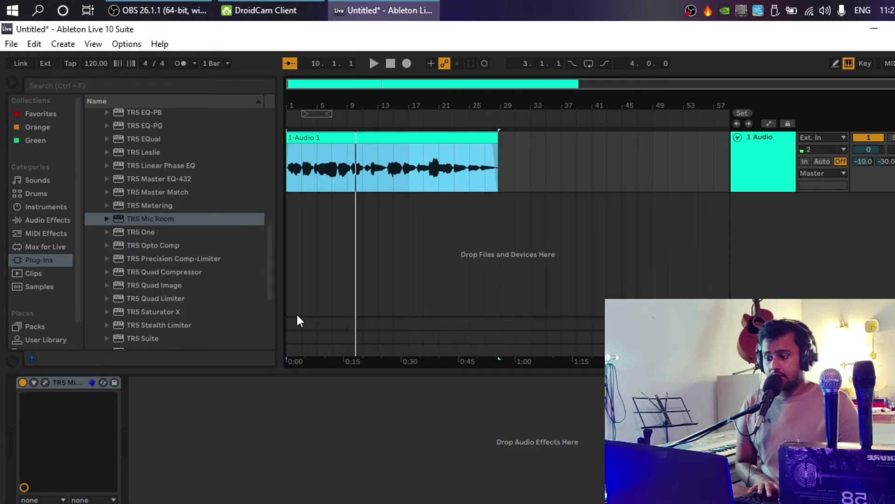
Turn off the Mic Room device and play the recorded clip from its start to hear the dry sound.
{"action": "left_click", "coordinate": [290, 172]}
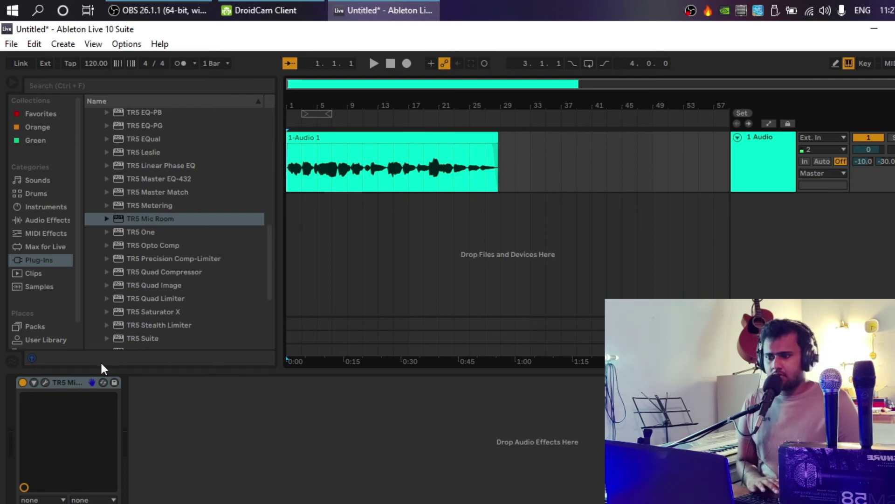
{"action": "left_click", "coordinate": [22, 383]}
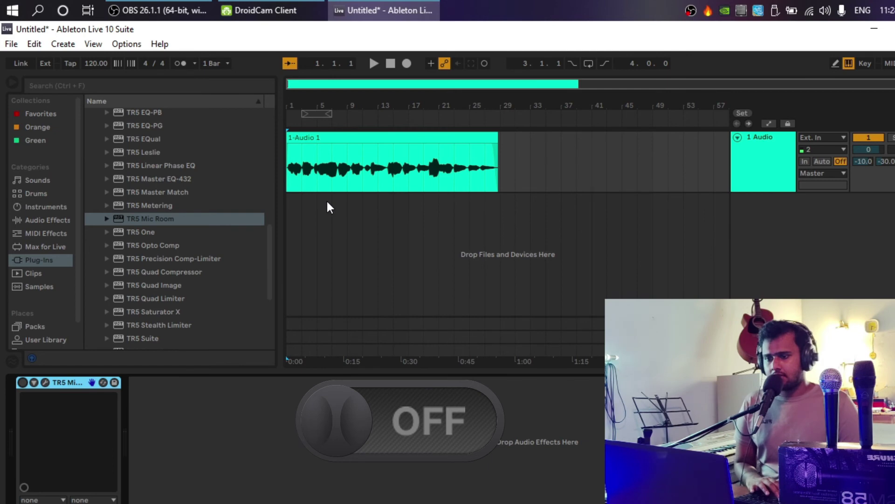
{"action": "key", "text": "space"}
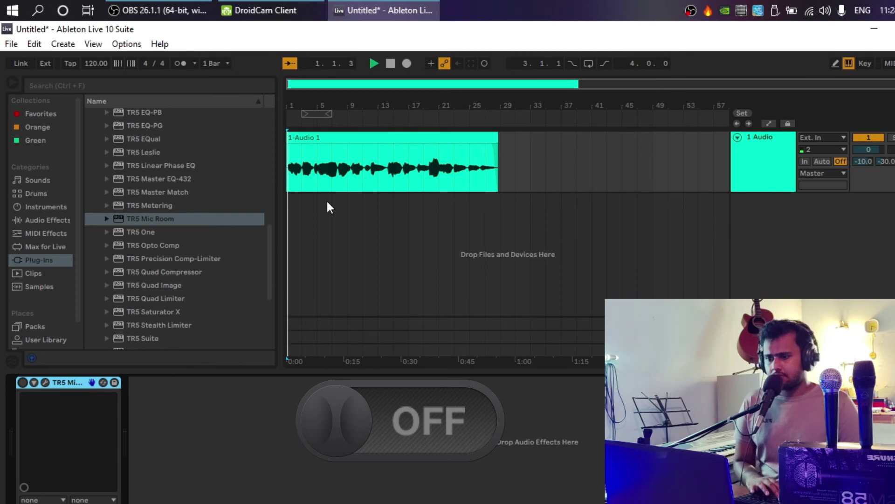
Toggle the Mic Room device on and off repeatedly during playback to compare the processed and dry vocal.
{"action": "left_click", "coordinate": [22, 382]}
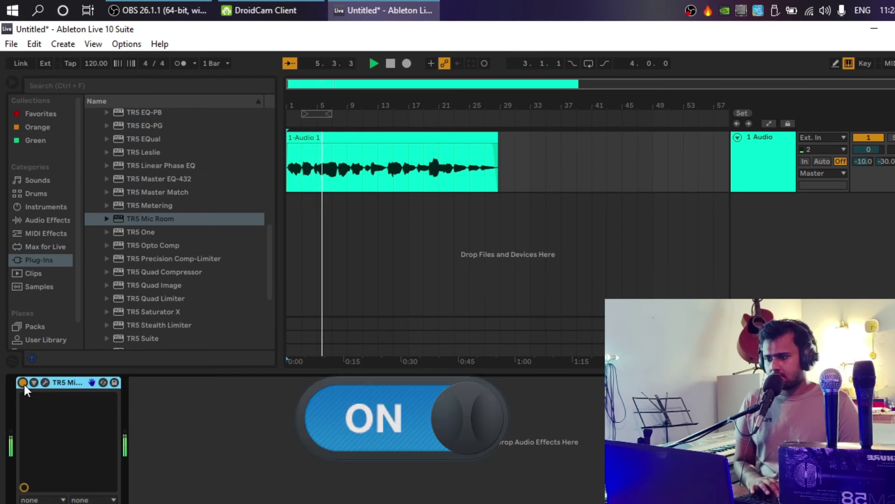
{"action": "left_click", "coordinate": [23, 382]}
{"action": "left_click", "coordinate": [23, 382]}
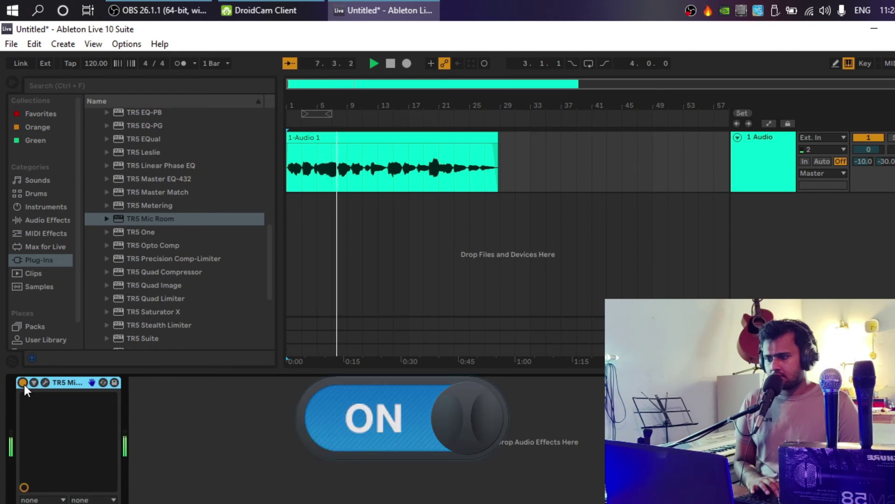
{"action": "left_click", "coordinate": [22, 382]}
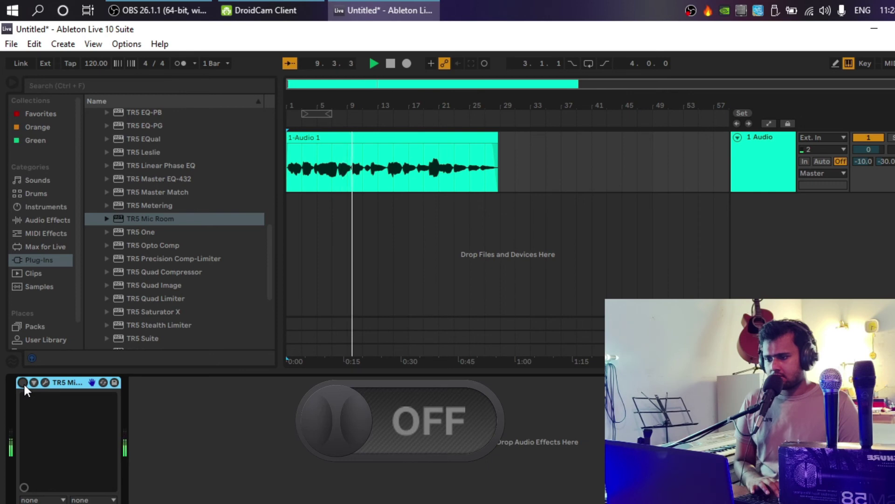
{"action": "left_click", "coordinate": [23, 383]}
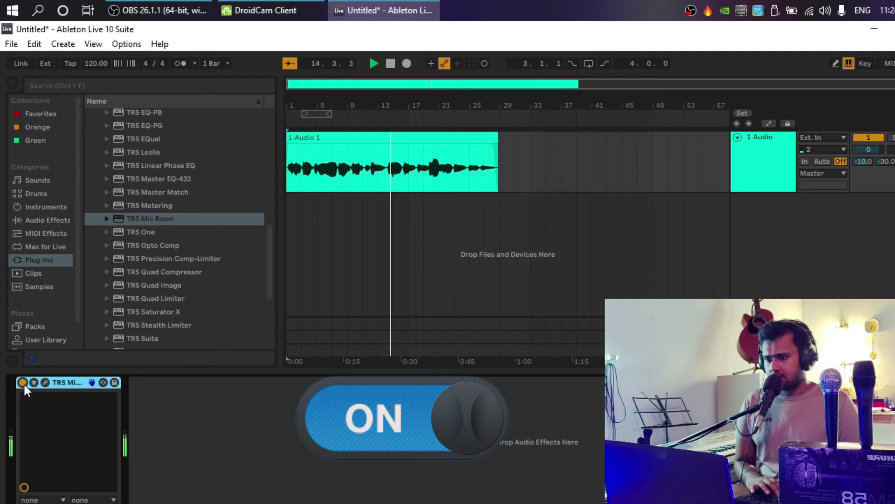
{"action": "left_click", "coordinate": [22, 382]}
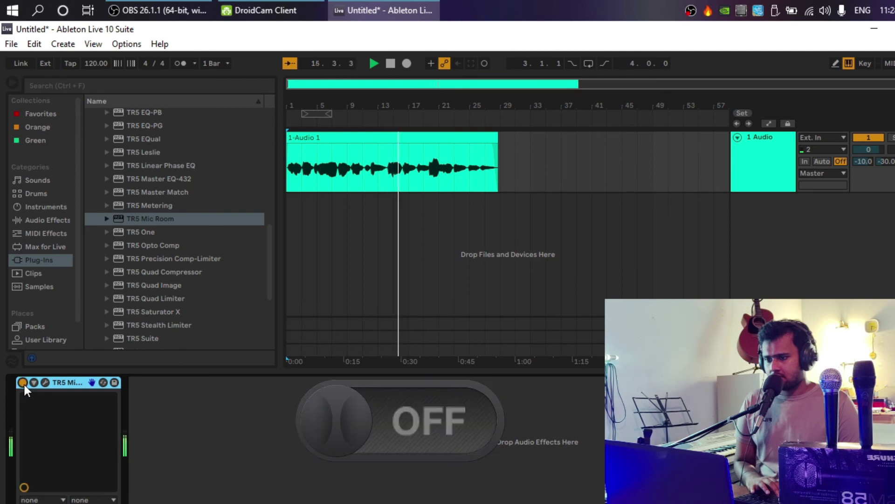
Switch the Mic Room device off and on through the rest of the clip, leave it on and stop playback.
{"action": "left_click", "coordinate": [22, 383]}
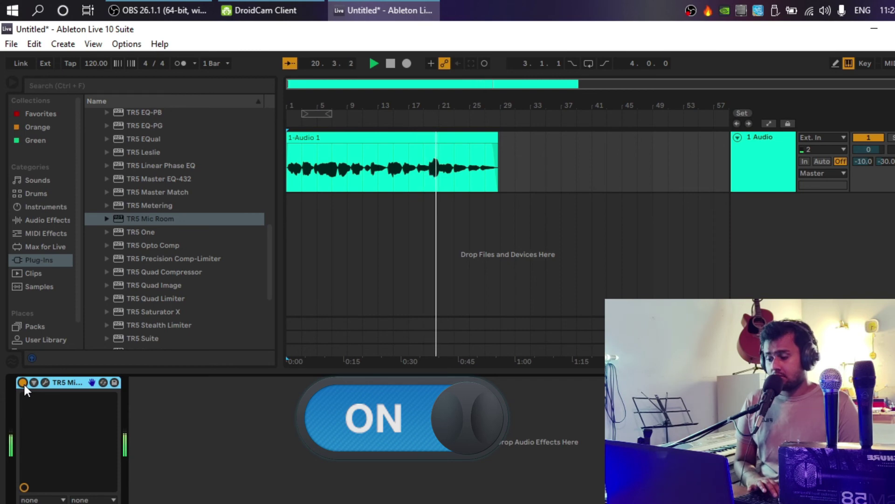
{"action": "left_click", "coordinate": [22, 382]}
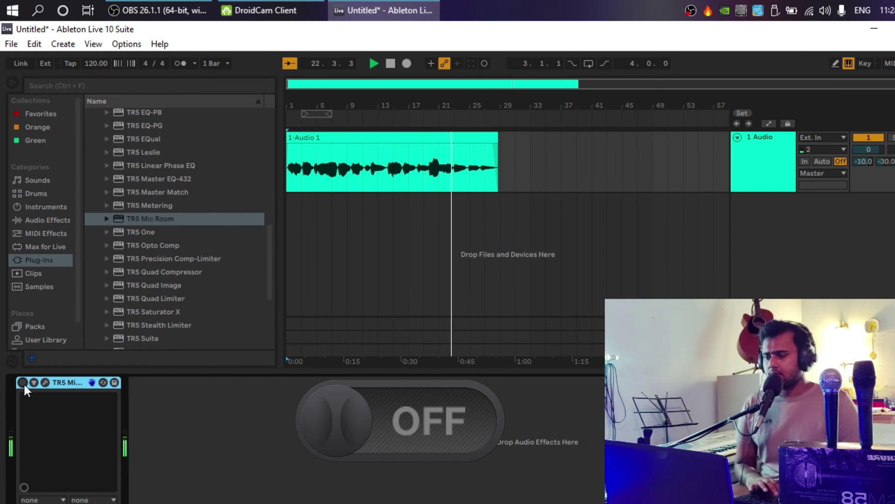
{"action": "left_click", "coordinate": [21, 383]}
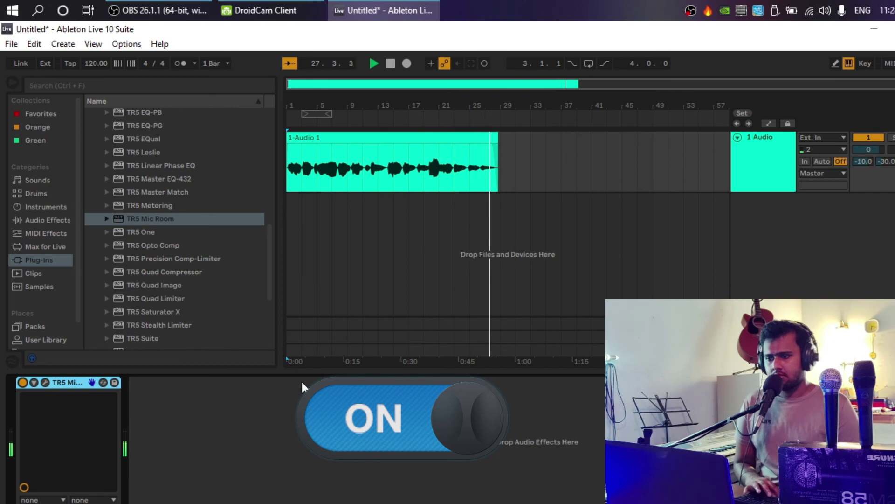
{"action": "key", "text": "space"}
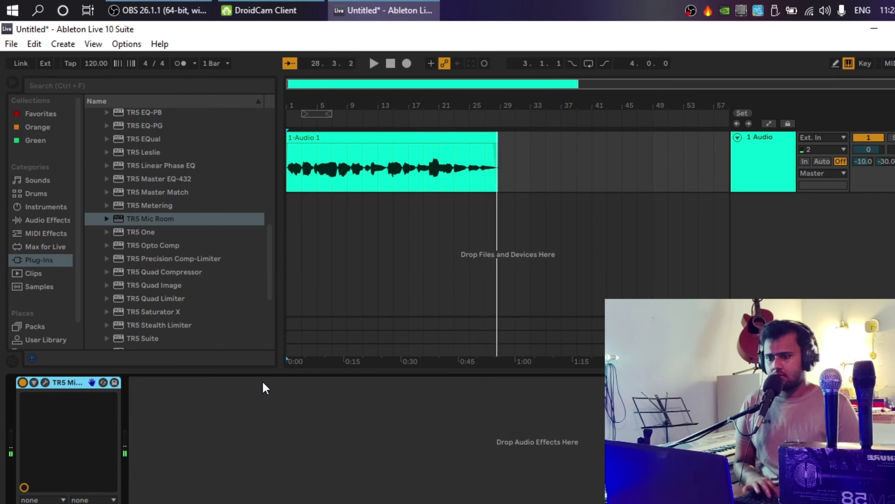
Reopen the Mic Room plug-in window, move it higher on the screen and change the target microphone to Dynamic 57.
{"action": "left_click", "coordinate": [46, 383]}
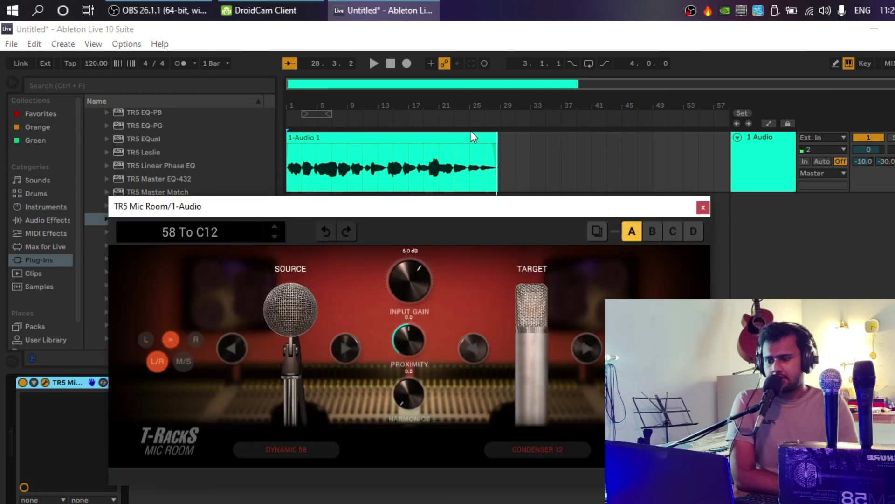
{"action": "left_click_drag", "start_coordinate": [471, 205], "coordinate": [425, 105]}
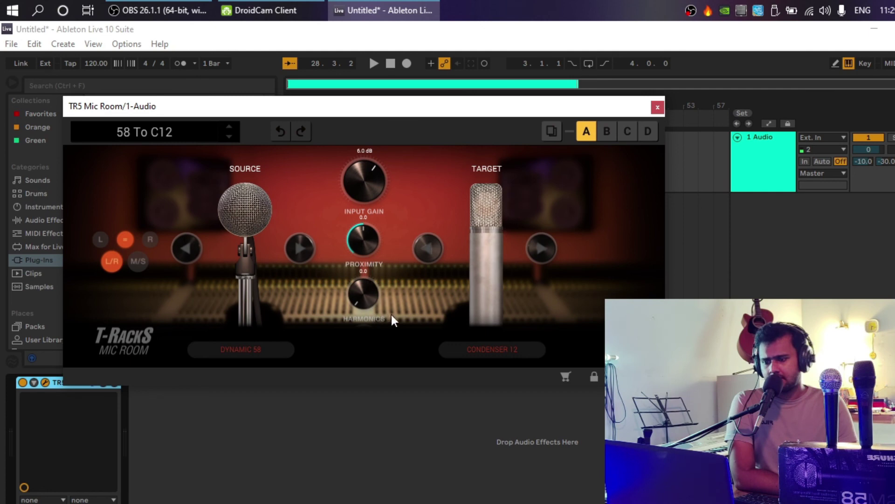
{"action": "left_click", "coordinate": [519, 345]}
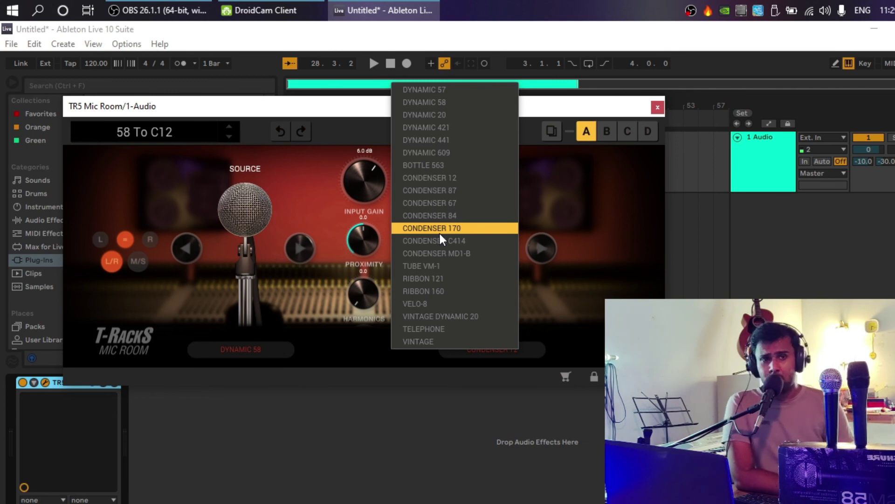
{"action": "left_click", "coordinate": [581, 105]}
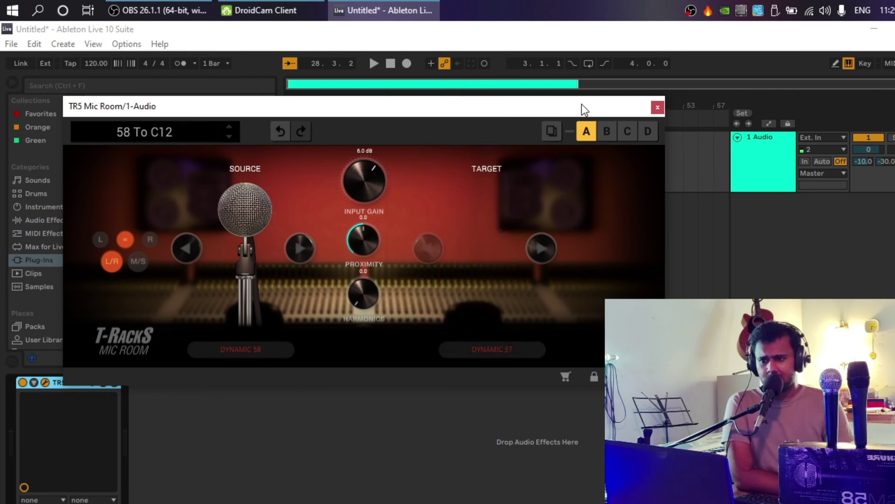
Review the available target microphone models again and close the Mic Room plug-in window.
{"action": "left_click", "coordinate": [487, 347]}
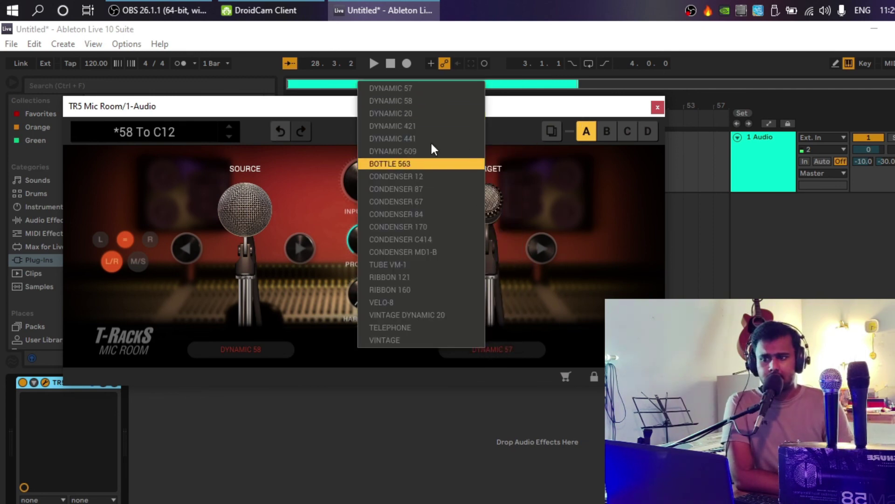
{"action": "left_click", "coordinate": [564, 112]}
{"action": "left_click", "coordinate": [658, 108]}
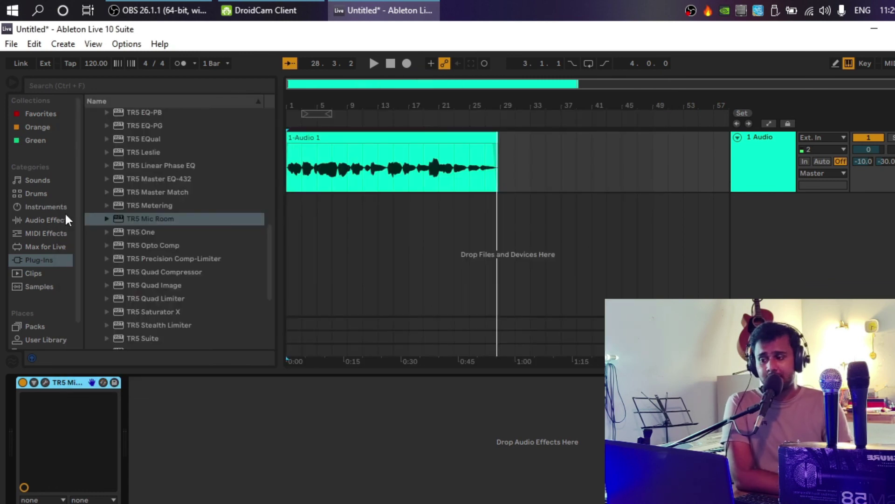
Look back through the TR5 plug-ins in the browser and collapse the IK Multimedia folder.
{"action": "scroll", "coordinate": [152, 191], "scroll_direction": "up", "scroll_amount": 5}
{"action": "scroll", "coordinate": [153, 189], "scroll_direction": "up", "scroll_amount": 3}
{"action": "scroll", "coordinate": [153, 200], "scroll_direction": "down", "scroll_amount": 3}
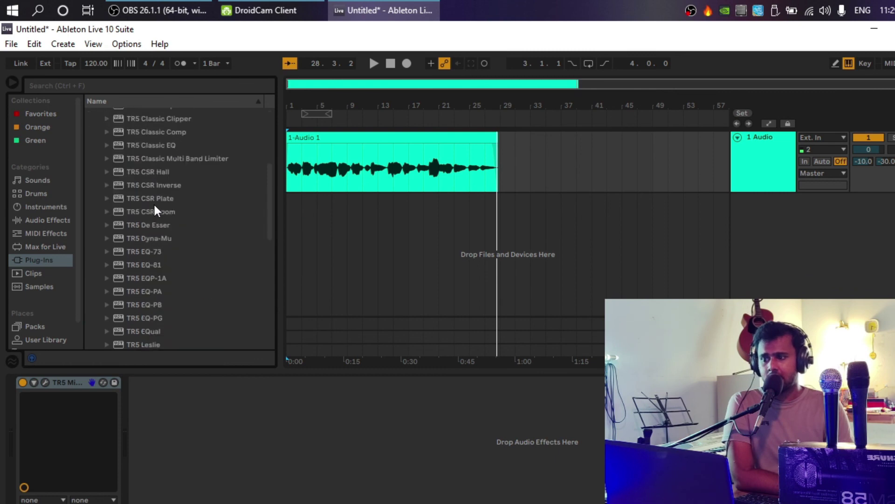
{"action": "scroll", "coordinate": [135, 208], "scroll_direction": "up", "scroll_amount": 3}
{"action": "left_click", "coordinate": [102, 181]}
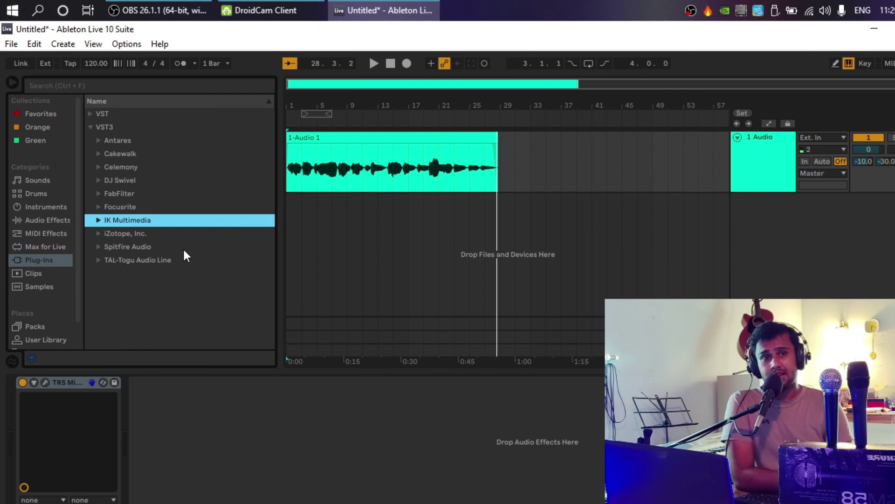
Expand the IK Multimedia VST3 folder, examine its range of TR5 plug-ins and collapse it again.
{"action": "left_click", "coordinate": [102, 221]}
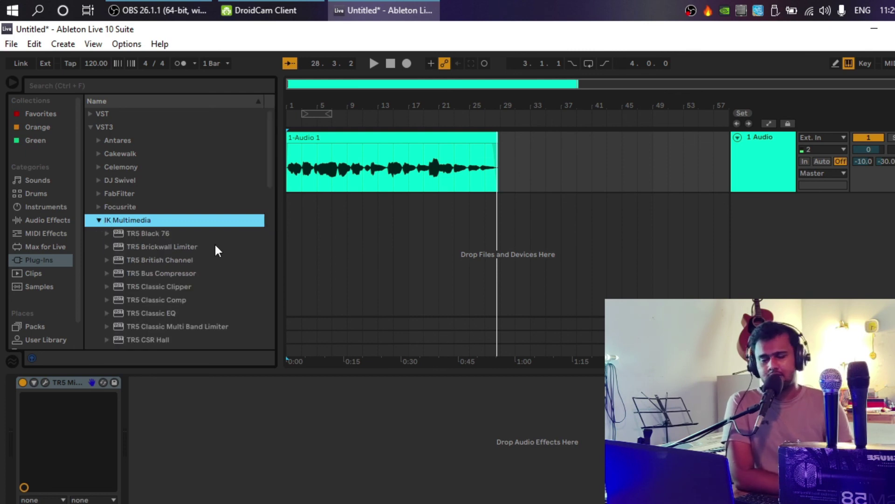
{"action": "scroll", "coordinate": [215, 247], "scroll_direction": "down", "scroll_amount": 6}
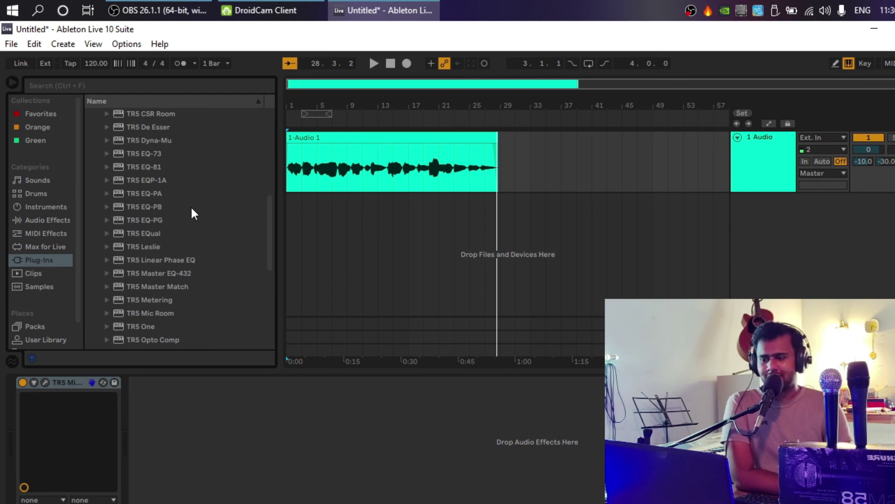
{"action": "scroll", "coordinate": [191, 209], "scroll_direction": "down", "scroll_amount": 3}
{"action": "scroll", "coordinate": [189, 209], "scroll_direction": "up", "scroll_amount": 9}
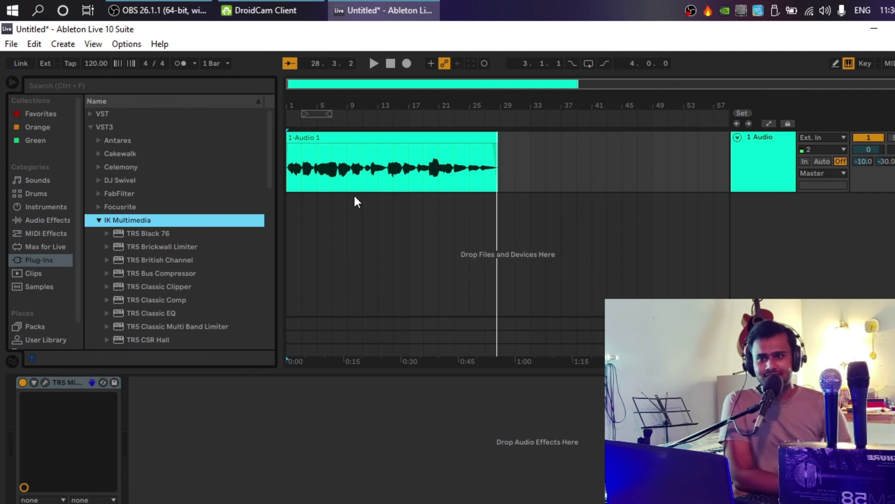
{"action": "left_click", "coordinate": [98, 220]}
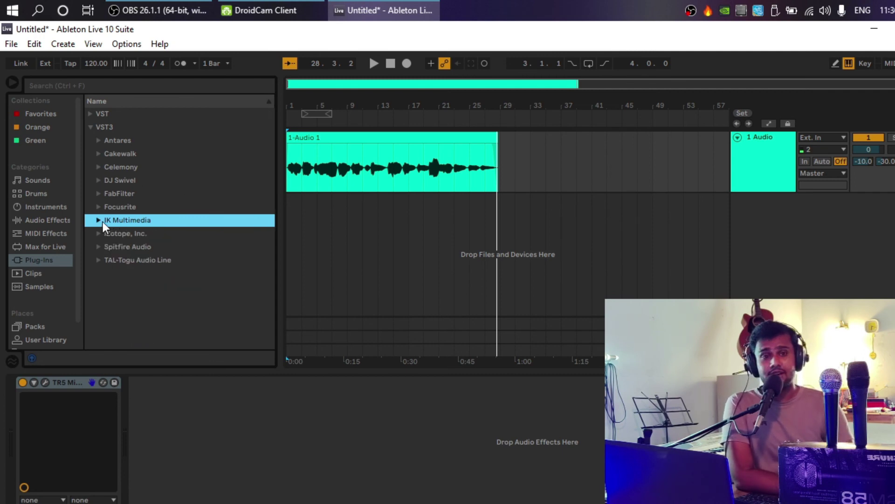